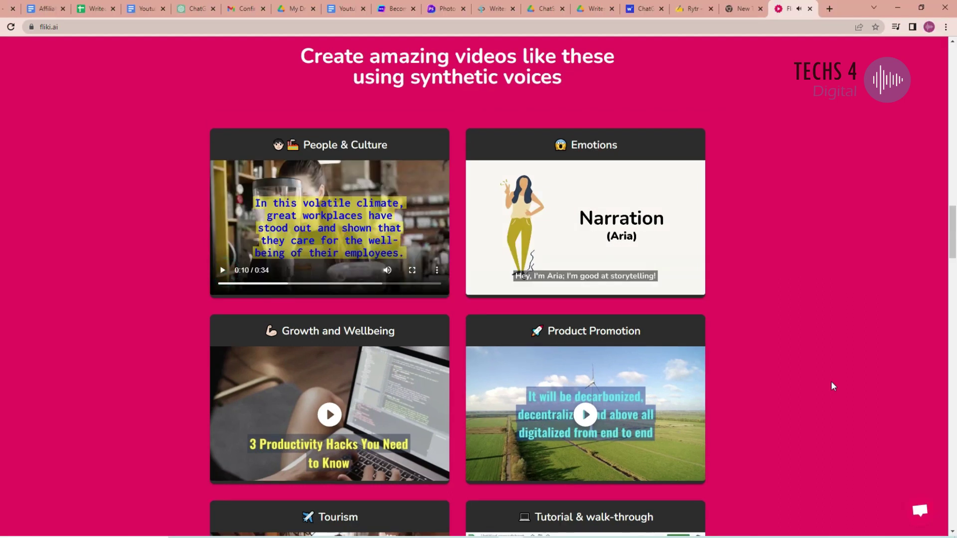
pyautogui.scroll(-2, 832, 386)
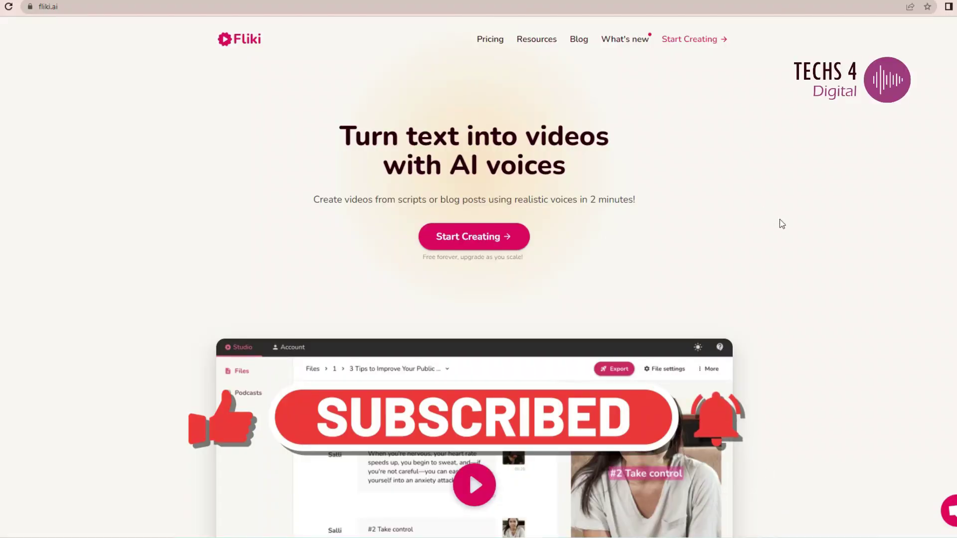
pyautogui.scroll(-4, 893, 325)
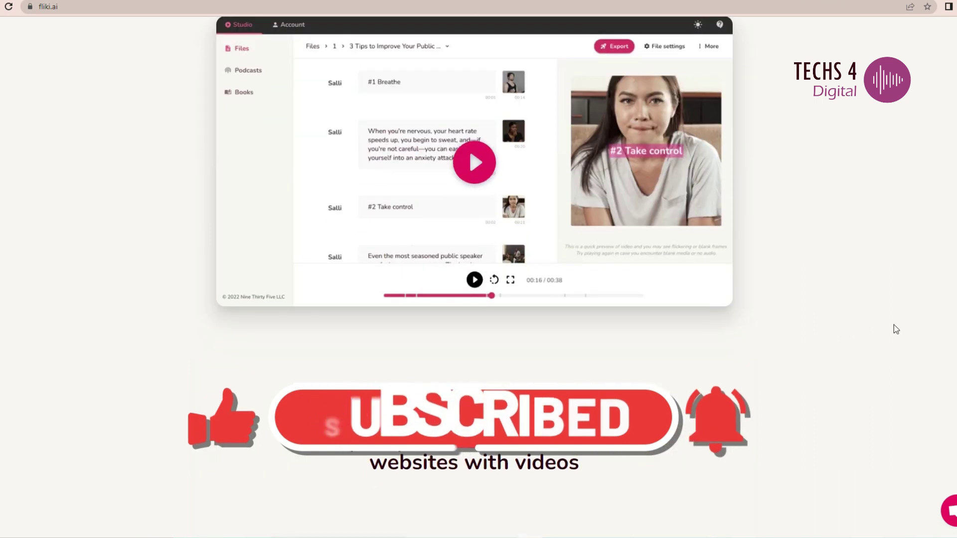
pyautogui.scroll(-10, 478, 269)
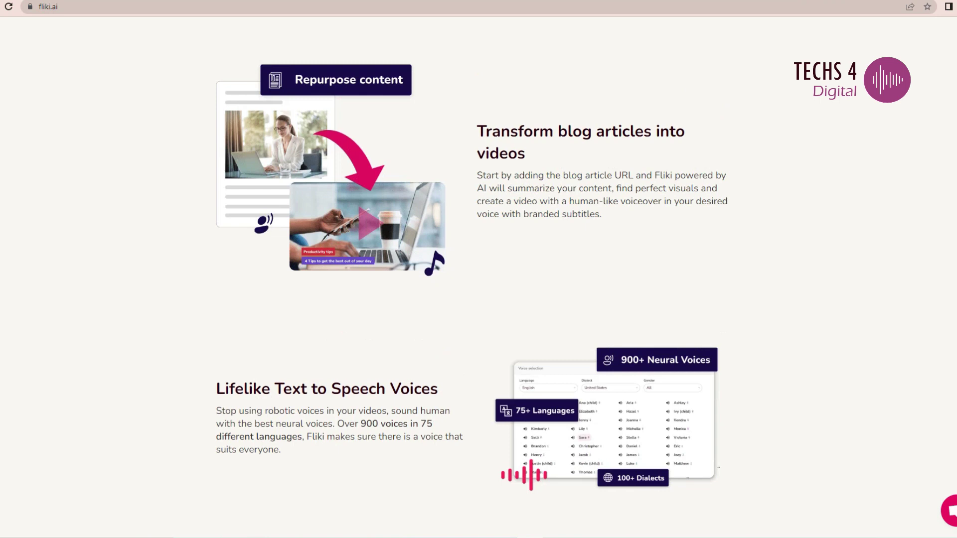
pyautogui.scroll(-1, 479, 269)
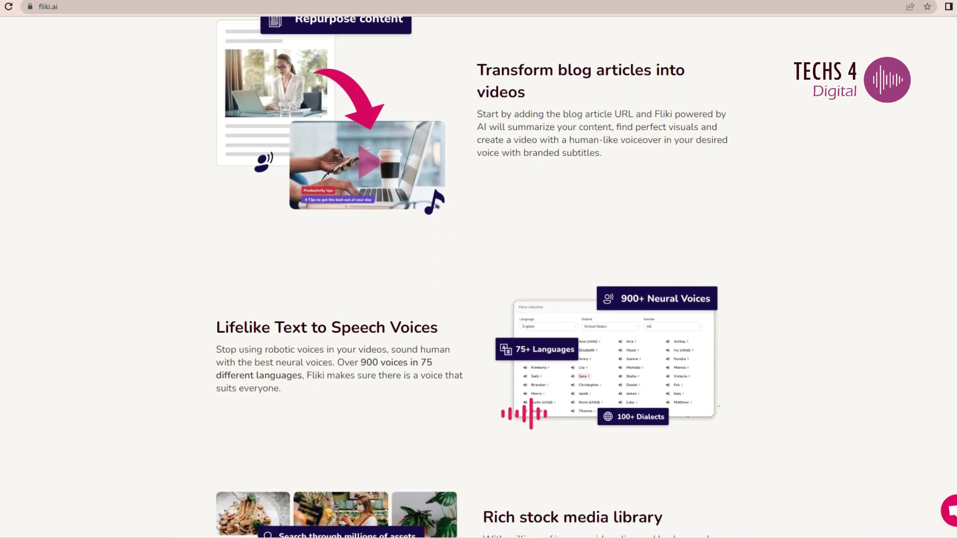
pyautogui.scroll(-2, 478, 270)
pyautogui.scroll(-2, 478, 270)
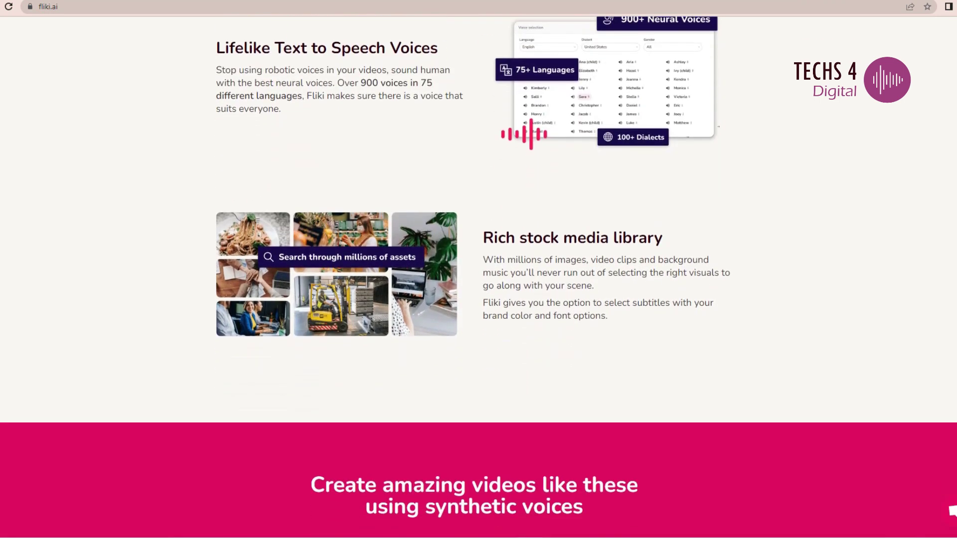
pyautogui.scroll(-2, 953, 512)
pyautogui.scroll(-1, 952, 512)
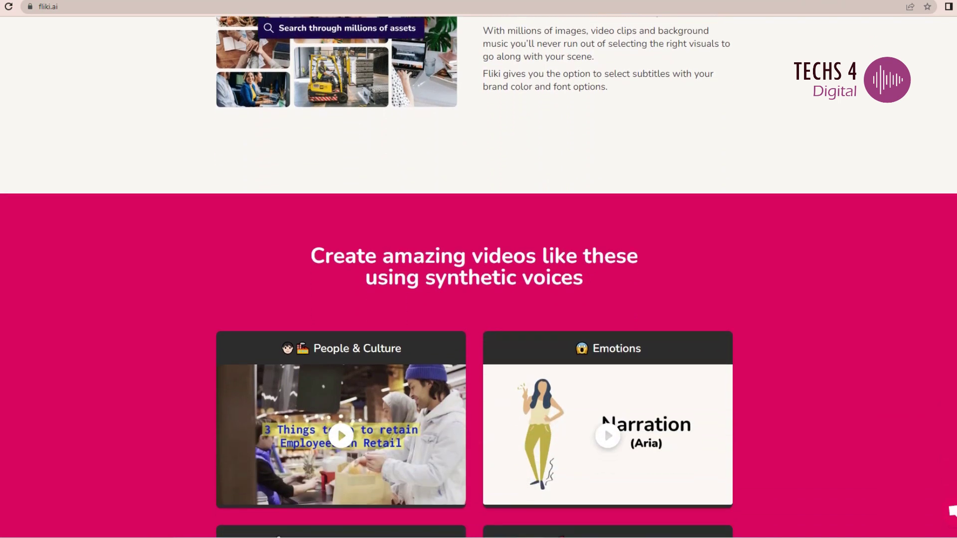
pyautogui.scroll(-3, 952, 512)
pyautogui.scroll(-1, 952, 511)
pyautogui.scroll(-2, 953, 512)
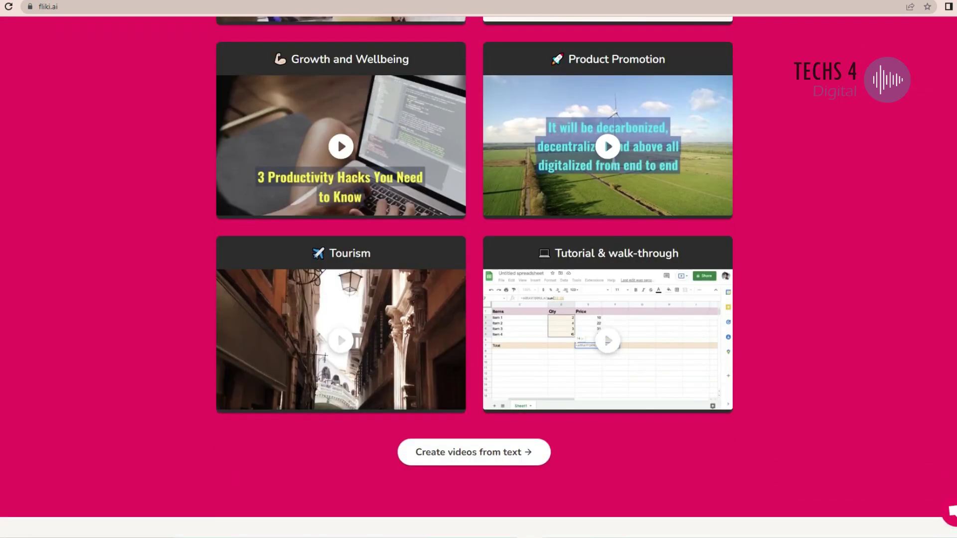
pyautogui.scroll(1, 952, 512)
pyautogui.scroll(2, 953, 512)
pyautogui.scroll(1, 952, 511)
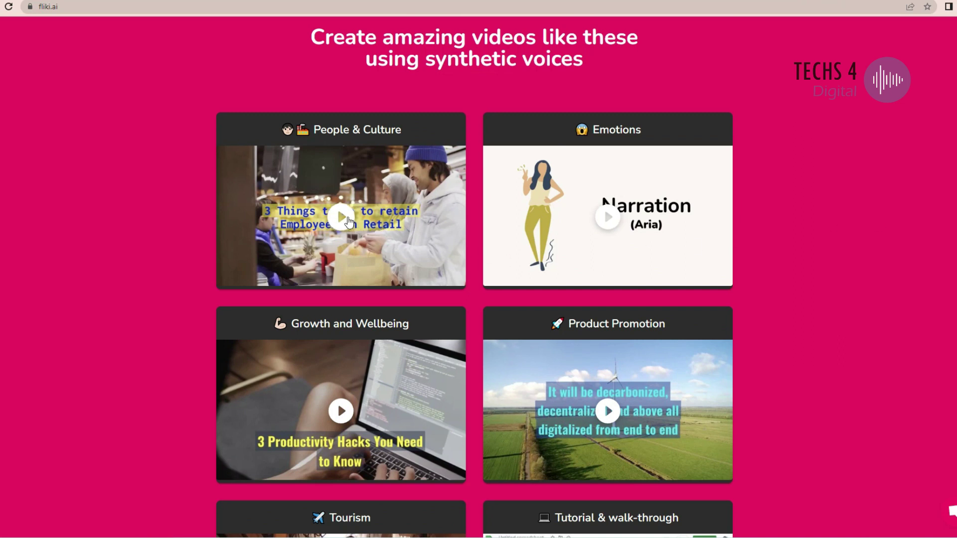
# Step: Show the pricing plans and highlight the Free plan's 5-minute allowance and realistic voiceover
pyautogui.click(346, 217)
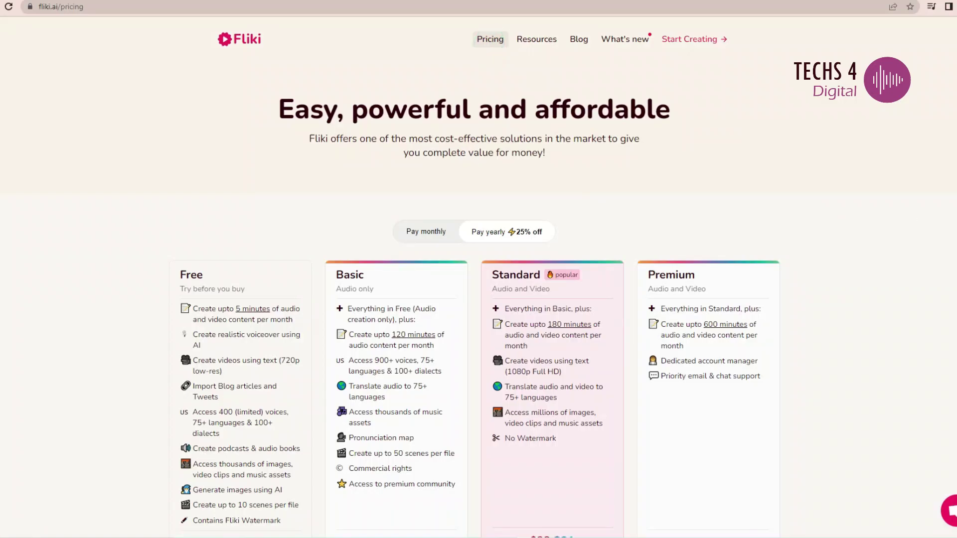
pyautogui.scroll(-2, 478, 299)
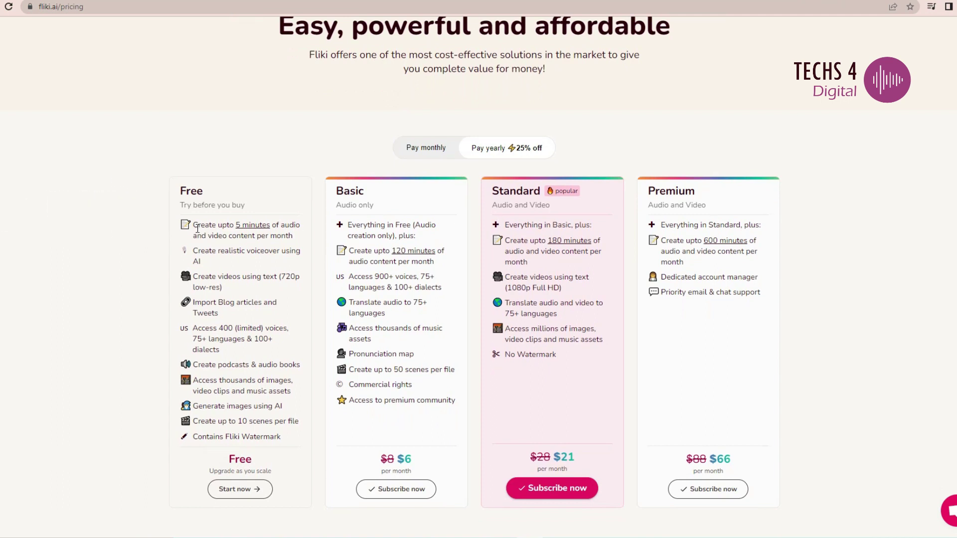
pyautogui.moveTo(194, 226); pyautogui.dragTo(296, 237)
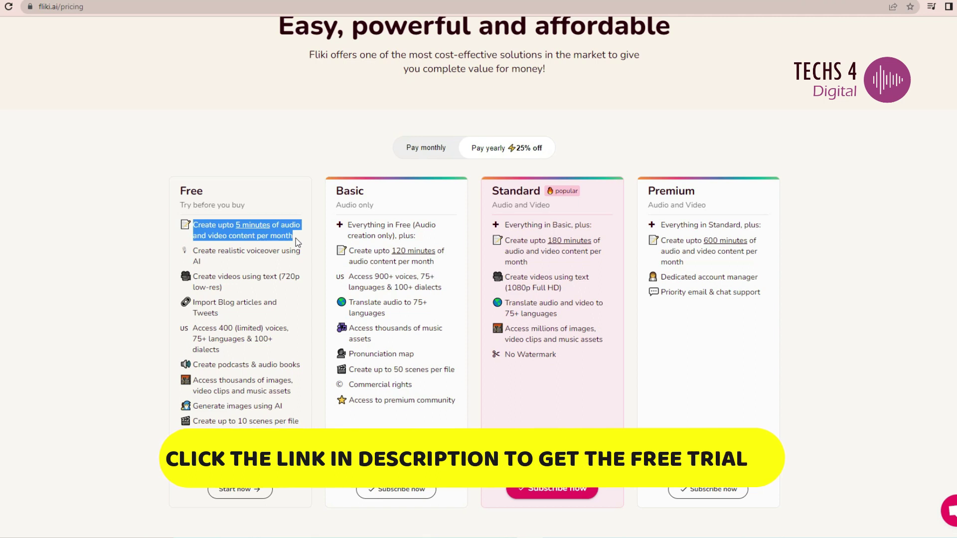
pyautogui.moveTo(295, 239); pyautogui.dragTo(301, 254)
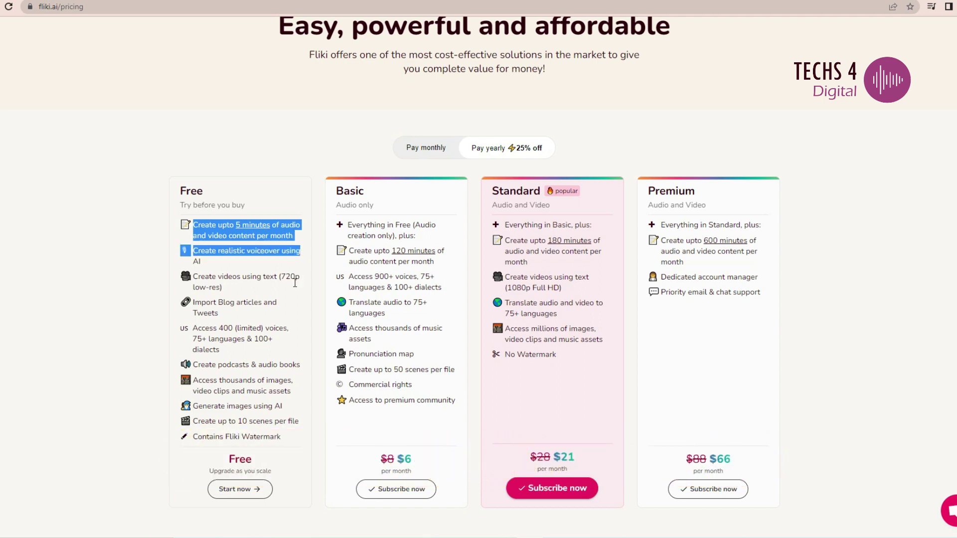
pyautogui.click(947, 310)
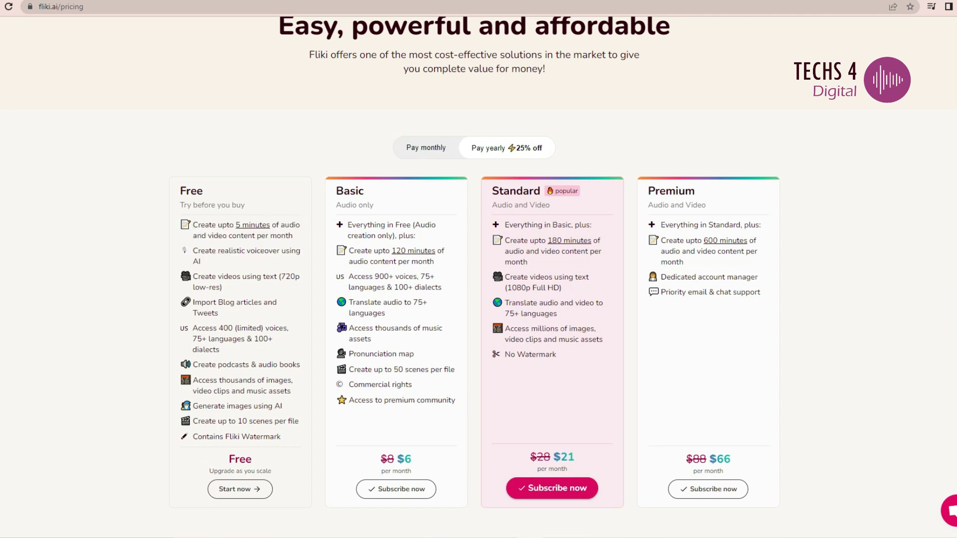
pyautogui.scroll(-3, 479, 299)
pyautogui.scroll(3, 478, 299)
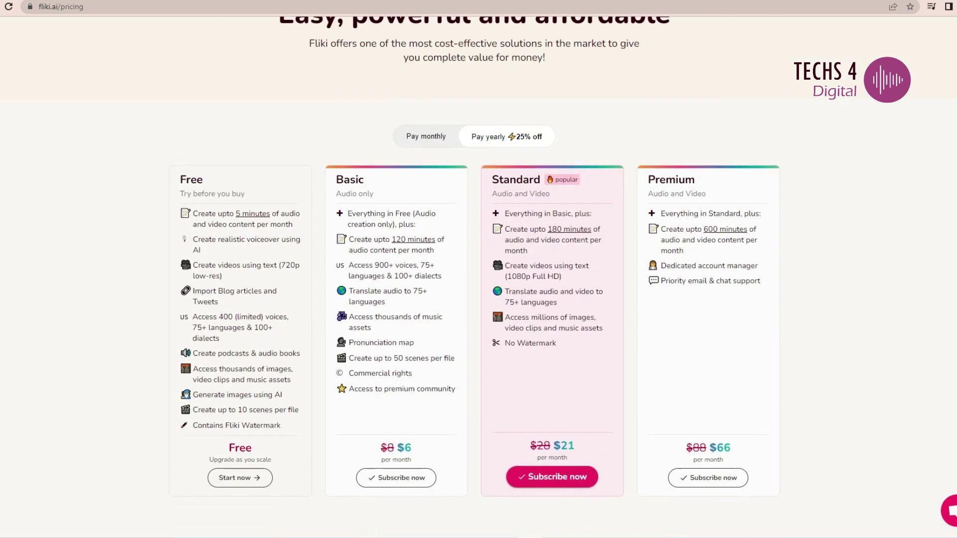
pyautogui.scroll(2, 478, 300)
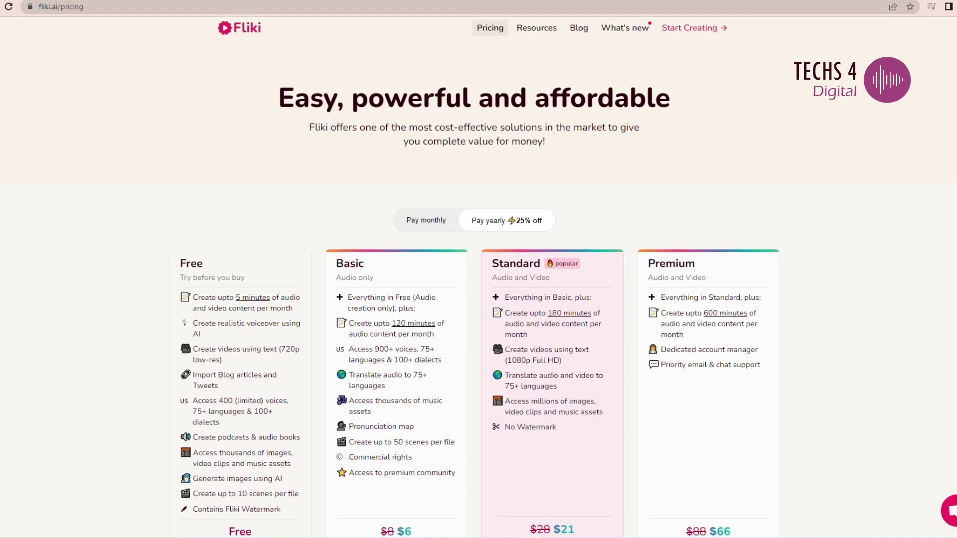
pyautogui.scroll(-1, 479, 299)
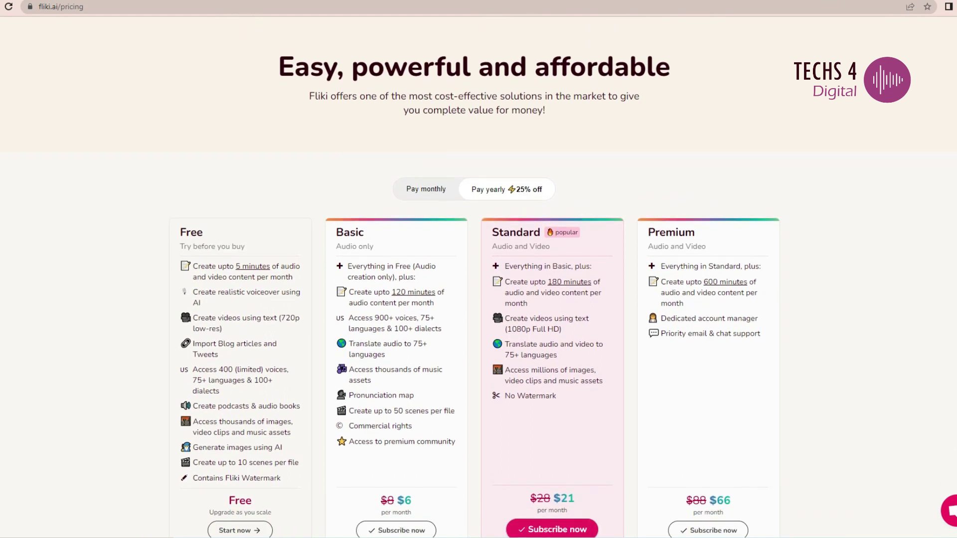
pyautogui.scroll(-1, 478, 300)
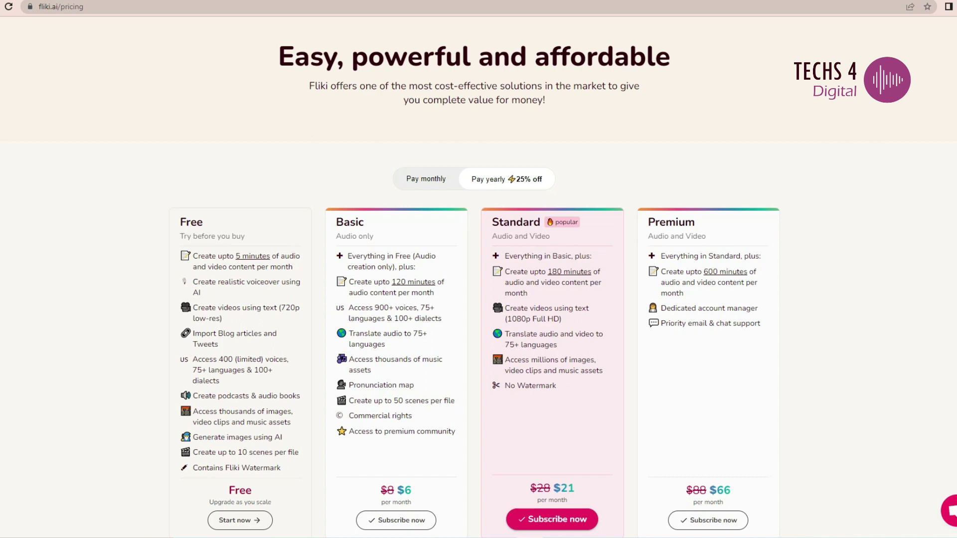
pyautogui.scroll(-1, 478, 299)
pyautogui.scroll(-1, 478, 299)
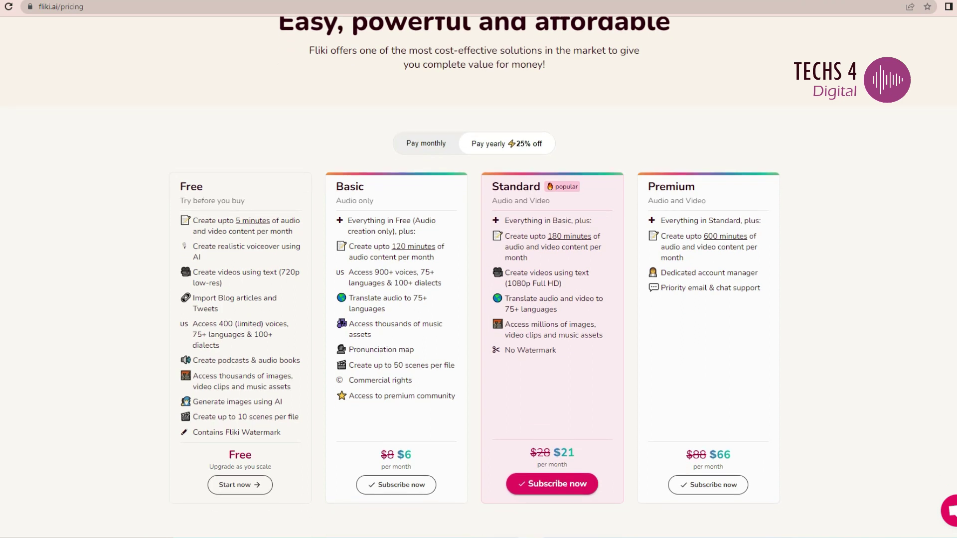
pyautogui.scroll(1, 478, 299)
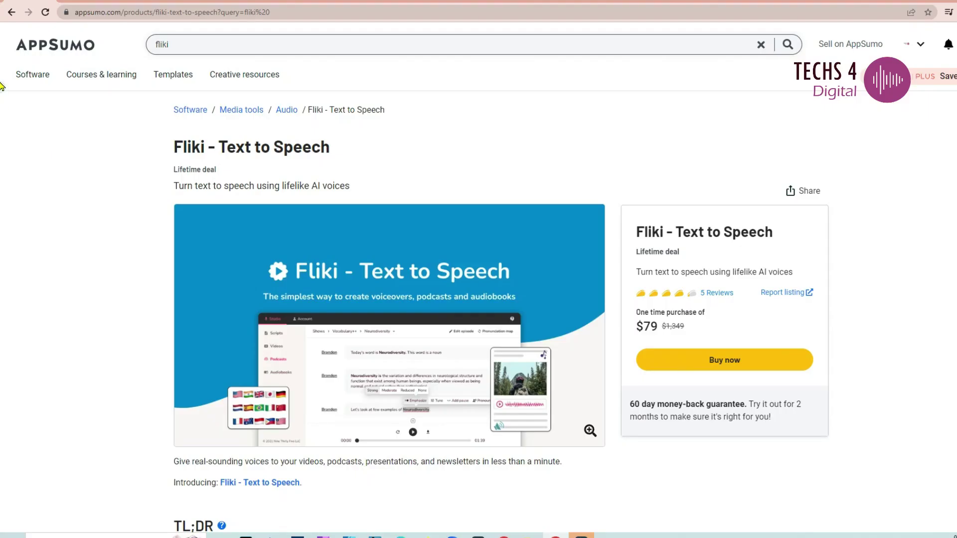
# Step: Highlight the $79 one-time price, the lifetime access term and the 90 mins/month audio limit
pyautogui.doubleClick(639, 327)
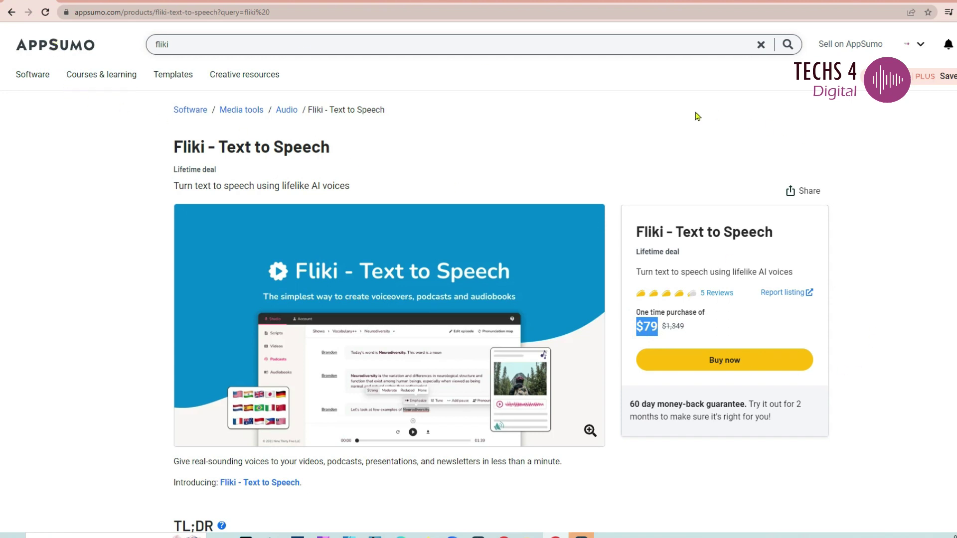
pyautogui.scroll(-4, 184, 274)
pyautogui.moveTo(182, 275); pyautogui.dragTo(444, 274)
pyautogui.scroll(-2, 485, 376)
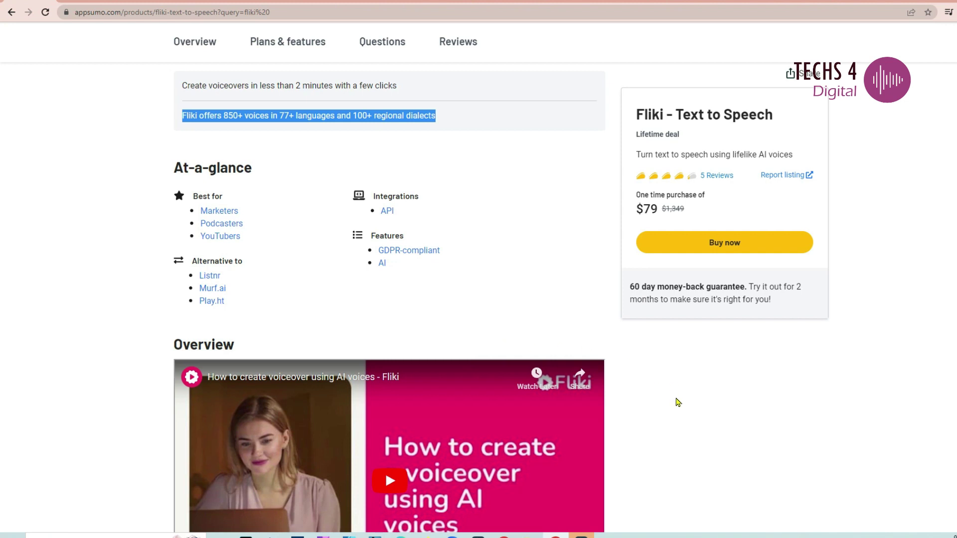
pyautogui.scroll(-2, 676, 403)
pyautogui.scroll(-2, 677, 402)
pyautogui.scroll(-2, 676, 402)
pyautogui.scroll(-2, 677, 403)
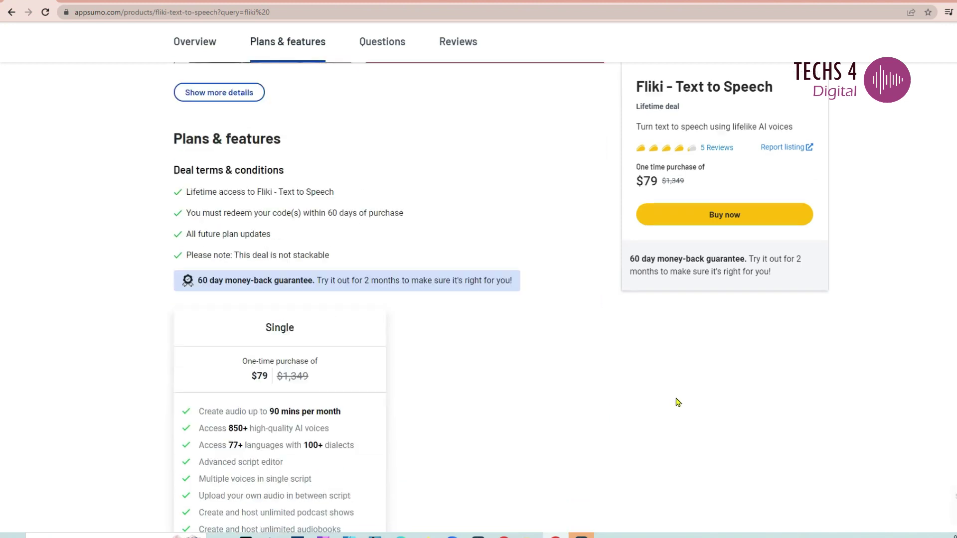
pyautogui.scroll(-1, 677, 403)
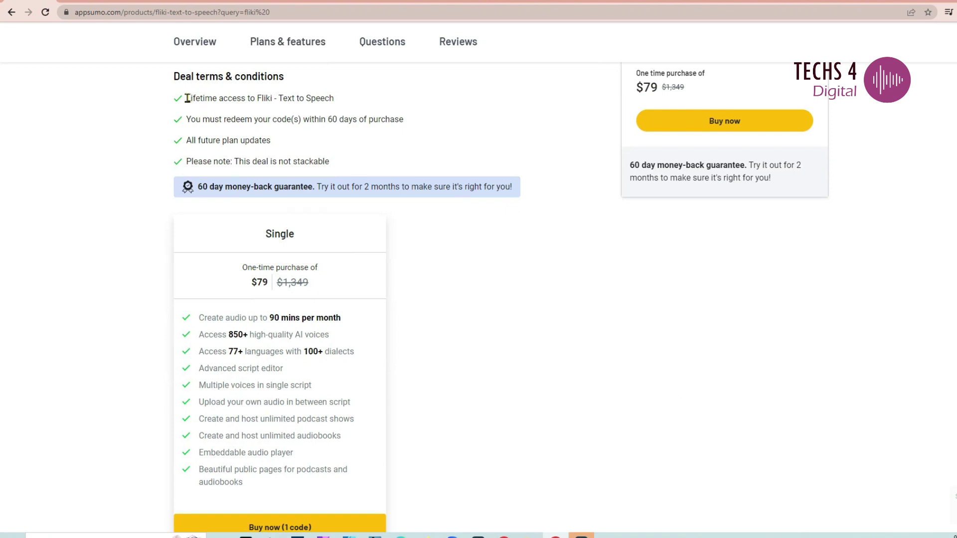
pyautogui.moveTo(187, 98); pyautogui.dragTo(336, 106)
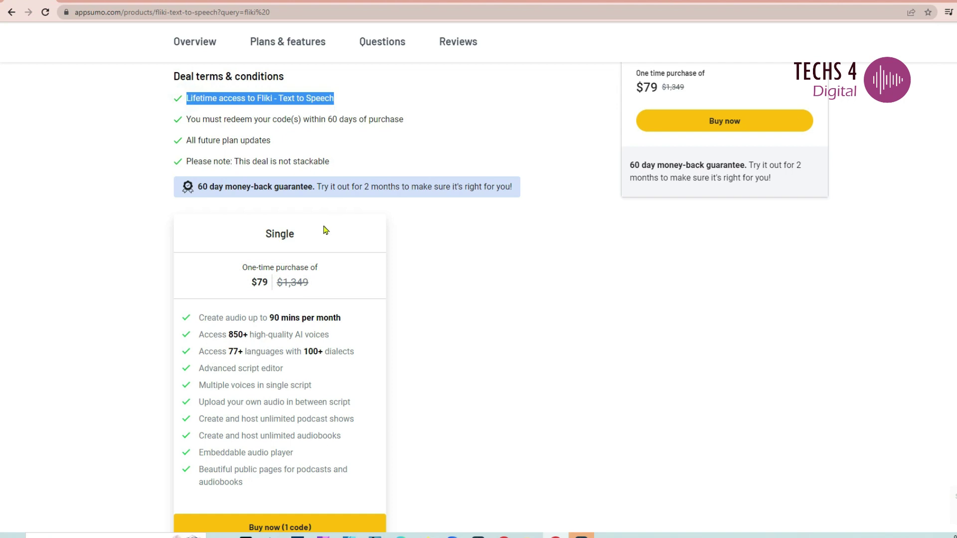
pyautogui.moveTo(344, 318); pyautogui.dragTo(201, 321)
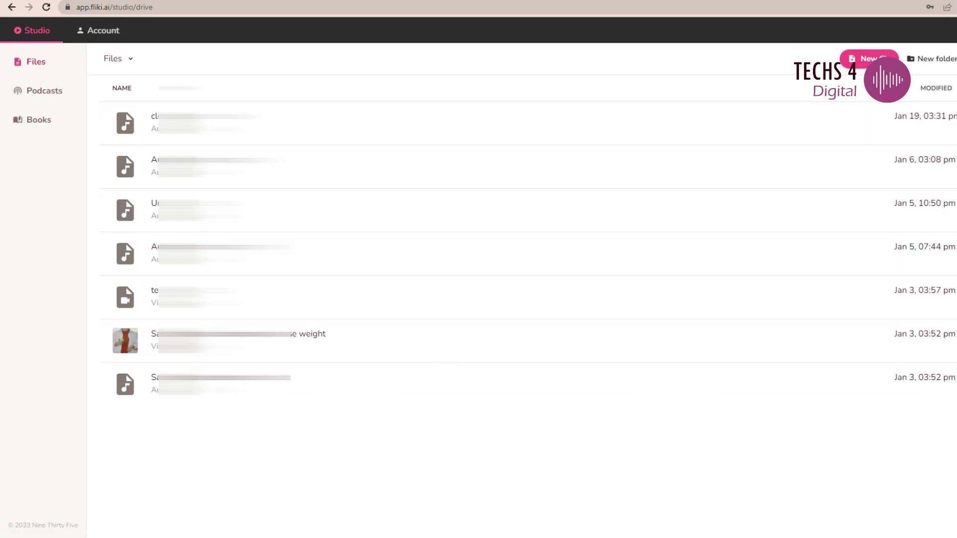
# Step: Create a new audio file and paste the welcome paragraph into the Sara block
pyautogui.click(867, 58)
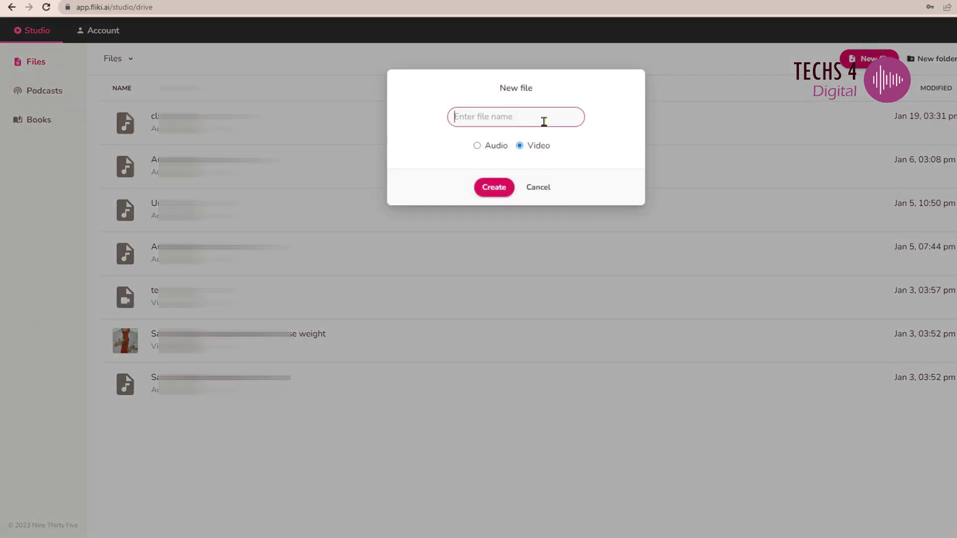
pyautogui.write('Fliki')
pyautogui.click(477, 146)
pyautogui.click(491, 189)
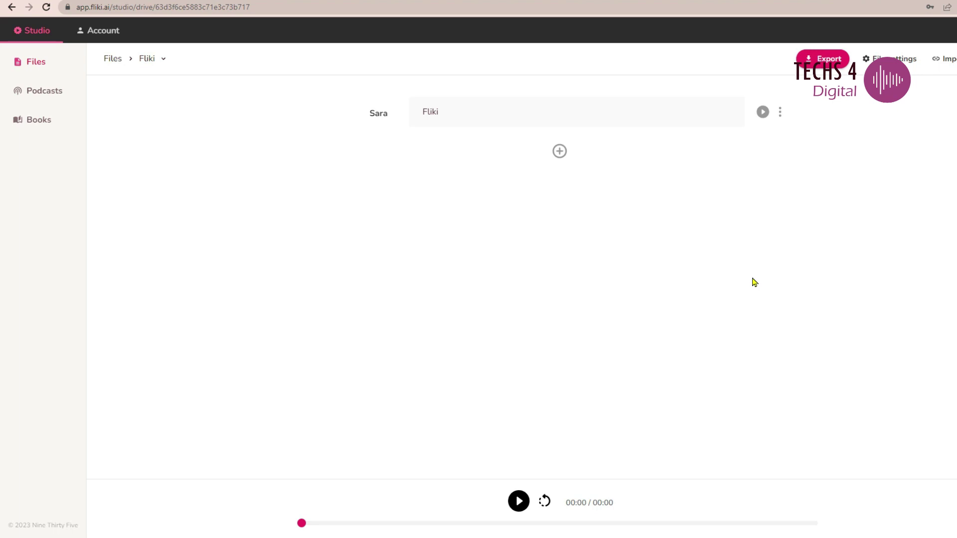
pyautogui.click(459, 117)
pyautogui.hotkey('ctrl', 'a')
pyautogui.write('Welcome to our tutorial on Fliki AI Text to Speech Generator. Fliki is a powerful and user-friendly text-to-speech software that allows you to easily convert written text into spoken words. In this tutorial, we will show you how to use Fliki to create natural-sounding speech in a variety of languages and voices.')
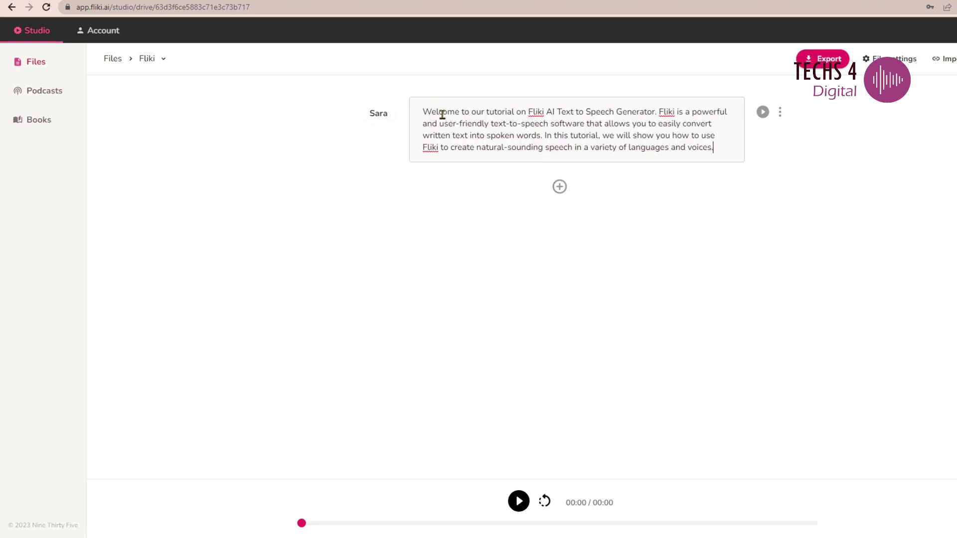
pyautogui.click(756, 272)
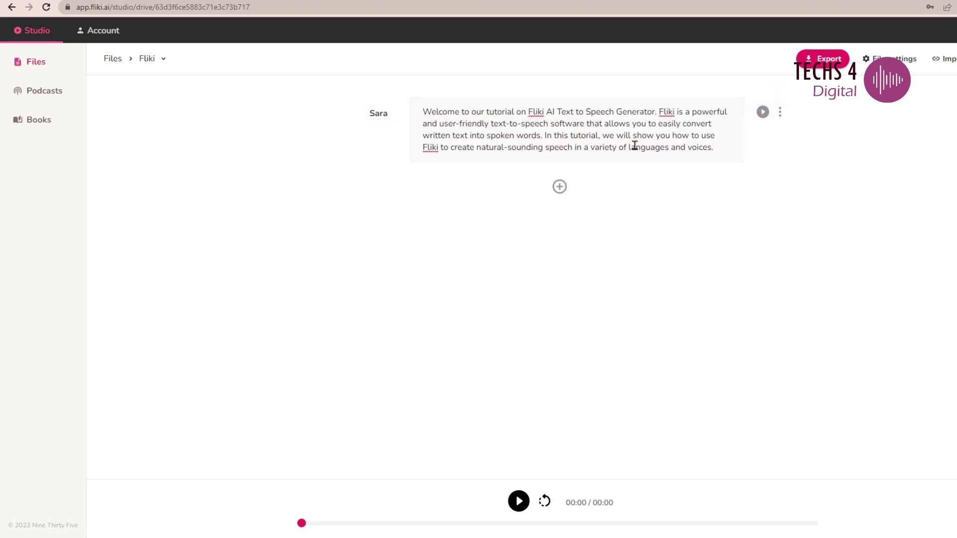
# Step: Move the 'In this tutorial' sentence into a new Sara block, then play the first block
pyautogui.moveTo(545, 137); pyautogui.dragTo(713, 158)
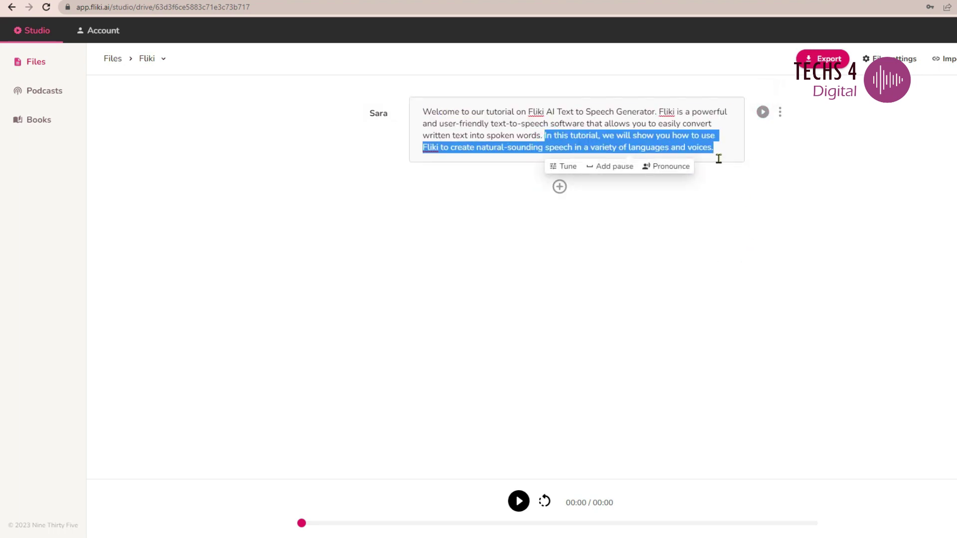
pyautogui.press('BackSpace')
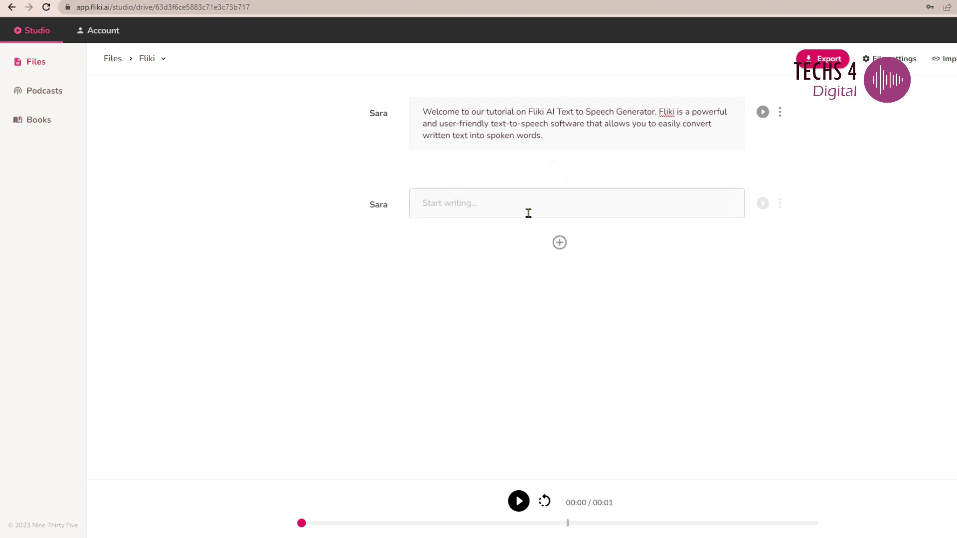
pyautogui.write('In this tutorial, we will show you how to use Fliki to create natural-sounding speech in a variety of languages and voices.')
pyautogui.click(808, 303)
pyautogui.click(762, 112)
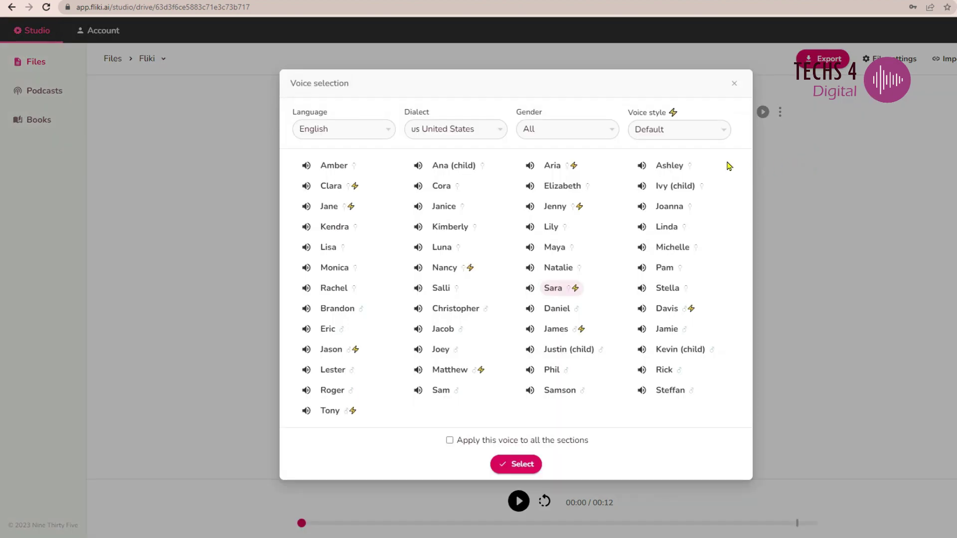
# Step: Filter voices to female, set the Angry style and preview Nancy
pyautogui.click(605, 134)
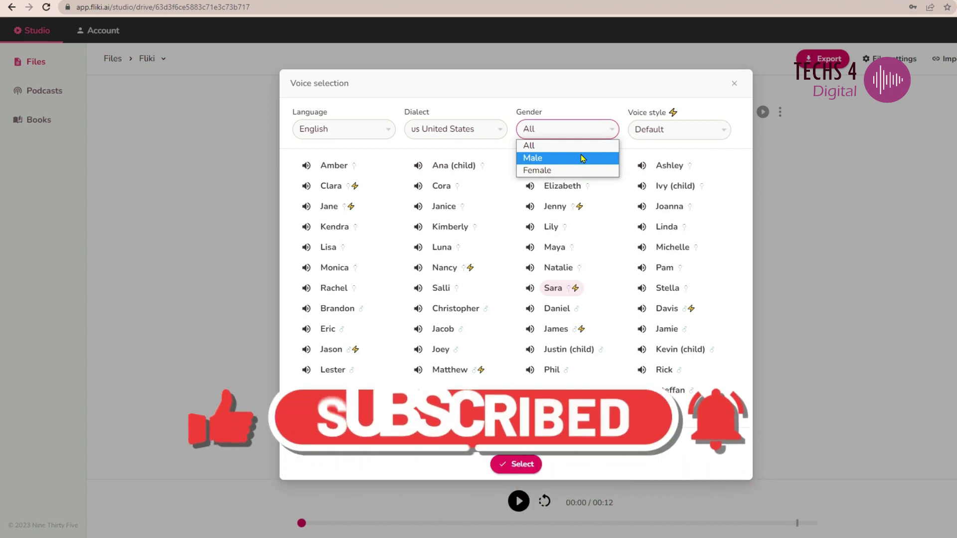
pyautogui.click(582, 158)
pyautogui.click(567, 129)
pyautogui.click(537, 171)
pyautogui.click(679, 129)
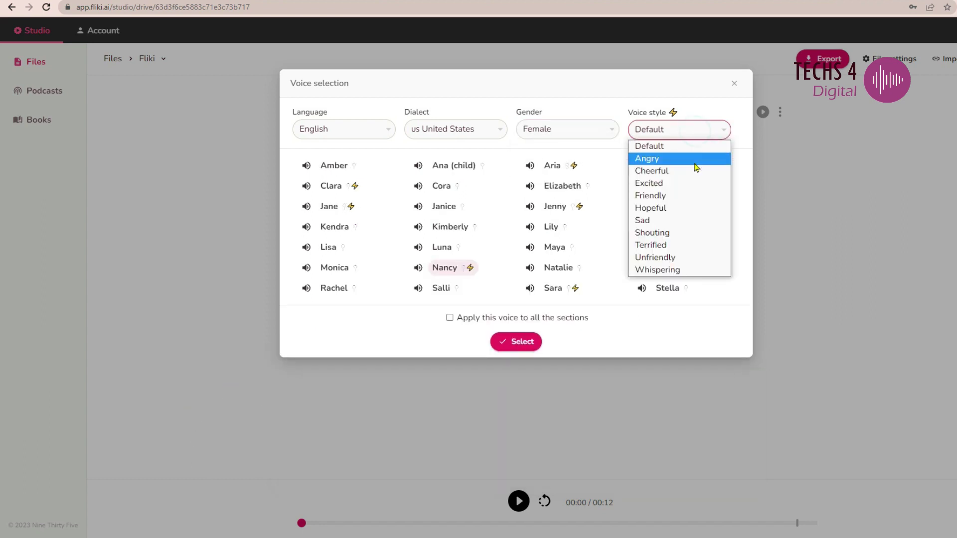
pyautogui.click(693, 165)
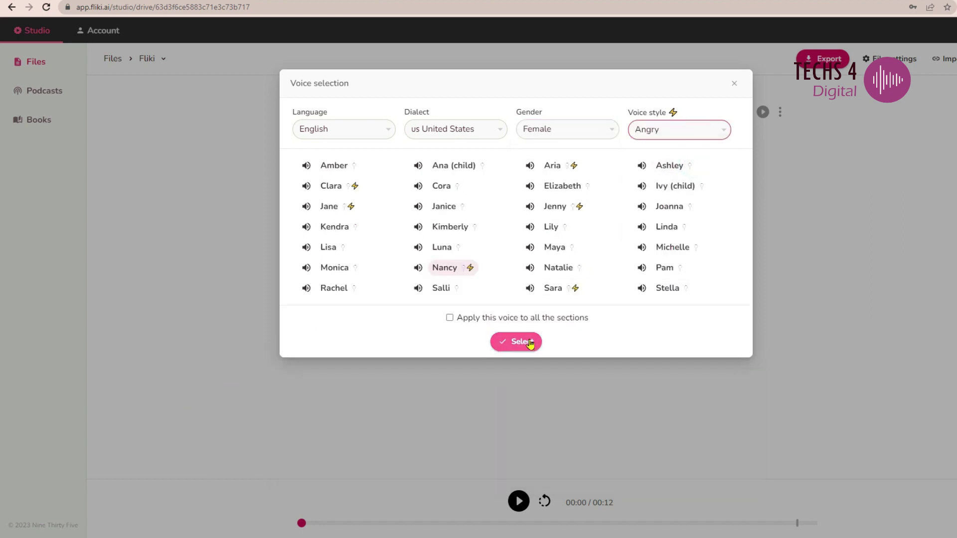
pyautogui.click(418, 267)
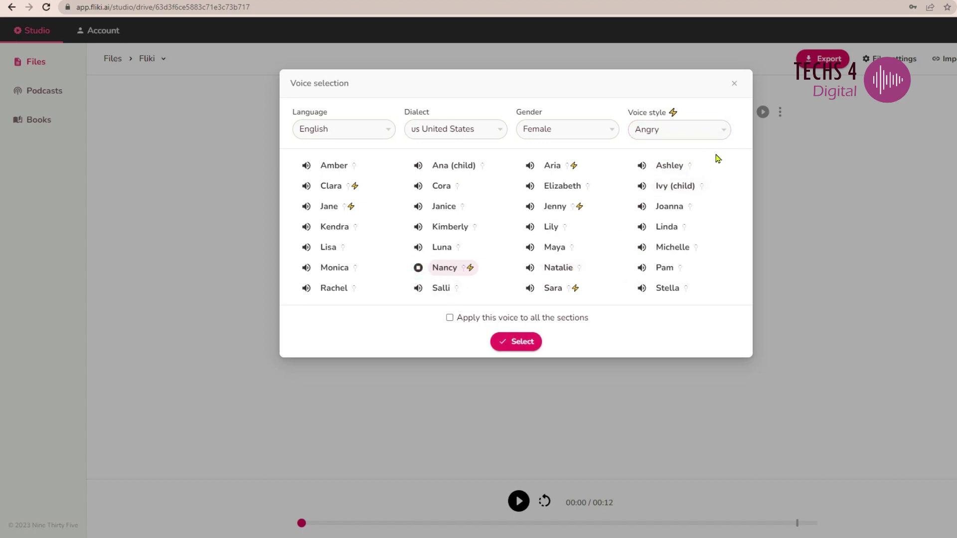
# Step: Preview Nancy in the Friendly and Sad voice styles
pyautogui.click(723, 133)
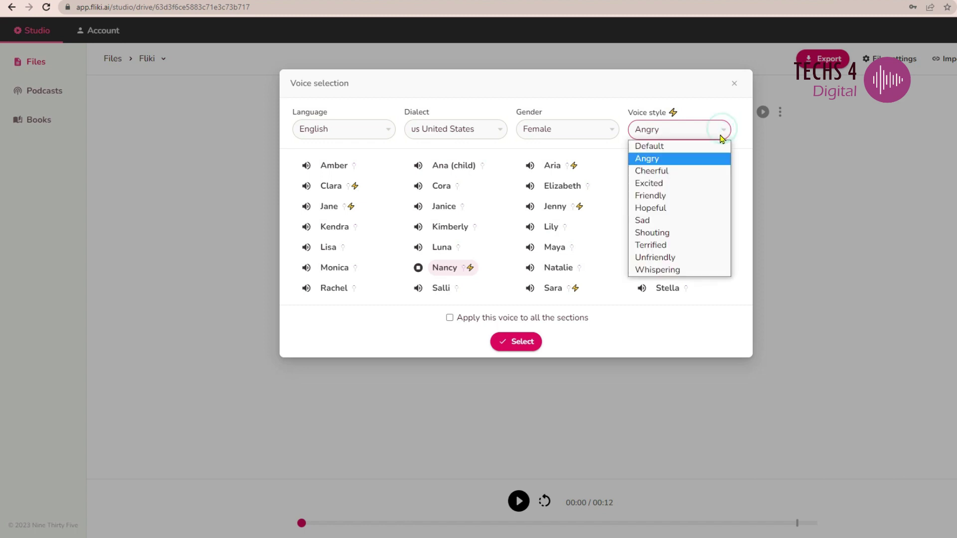
pyautogui.click(691, 191)
pyautogui.click(419, 268)
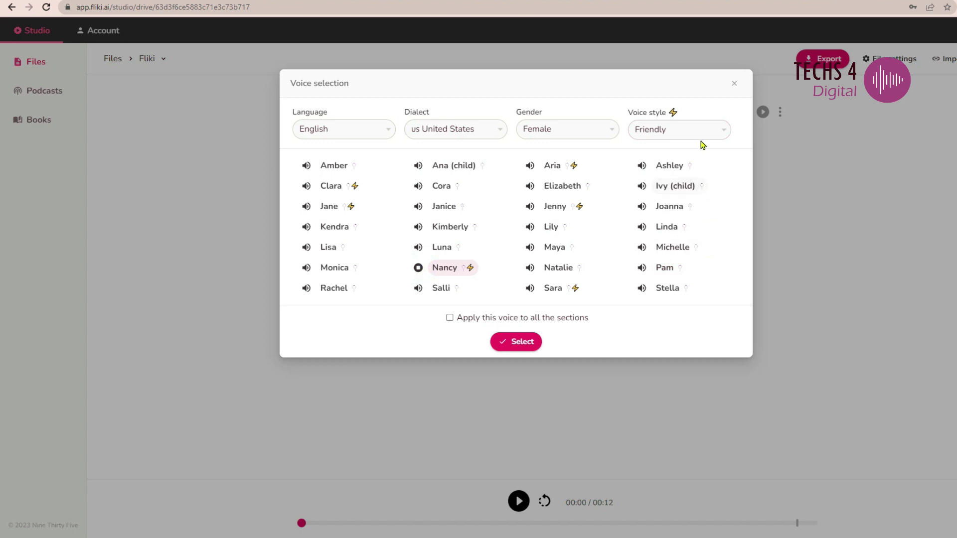
pyautogui.click(722, 133)
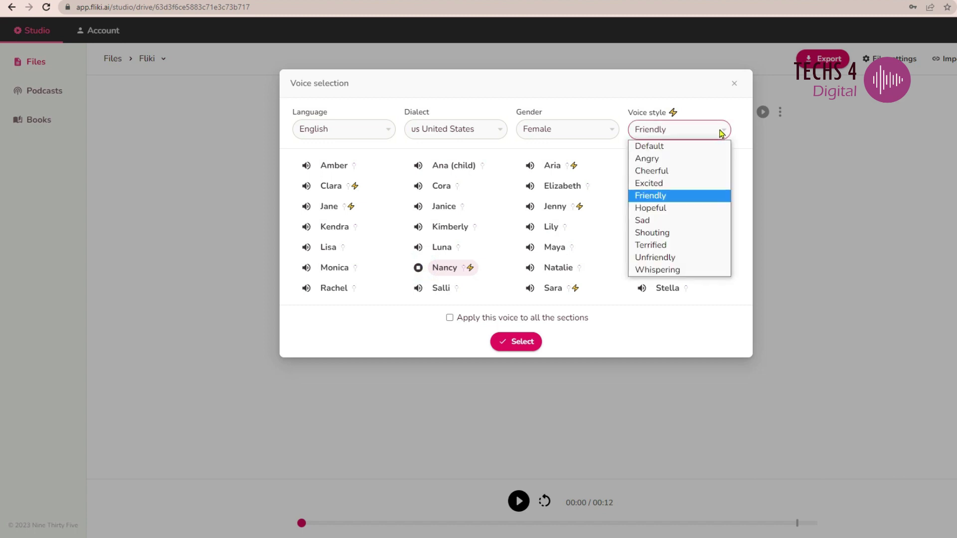
pyautogui.click(703, 221)
pyautogui.click(418, 268)
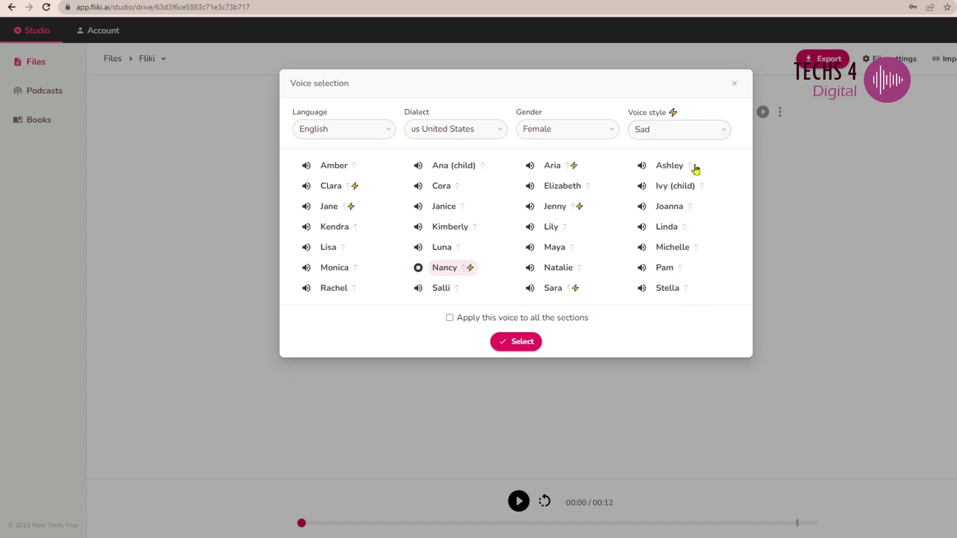
# Step: Try the Terrified style, then preview Sara in Default and Whispering styles
pyautogui.click(722, 133)
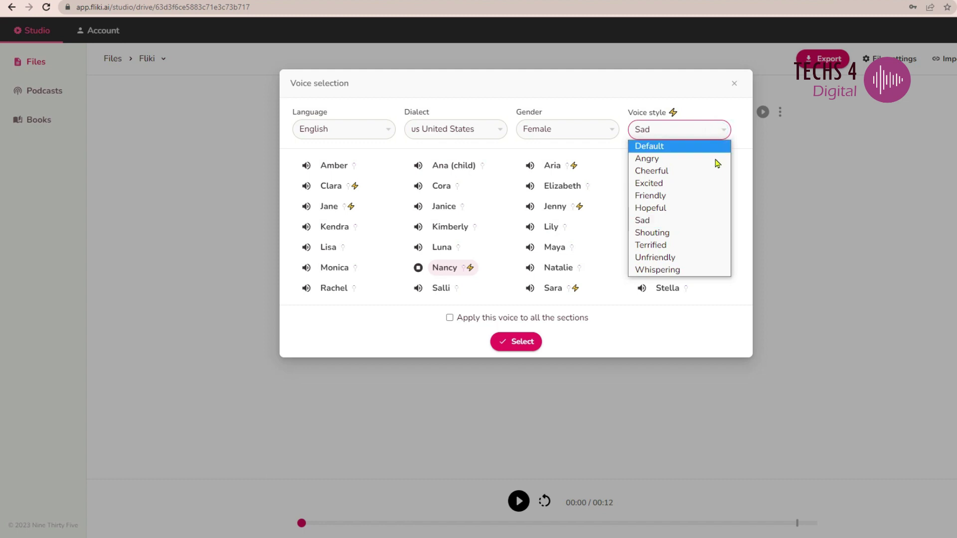
pyautogui.click(689, 245)
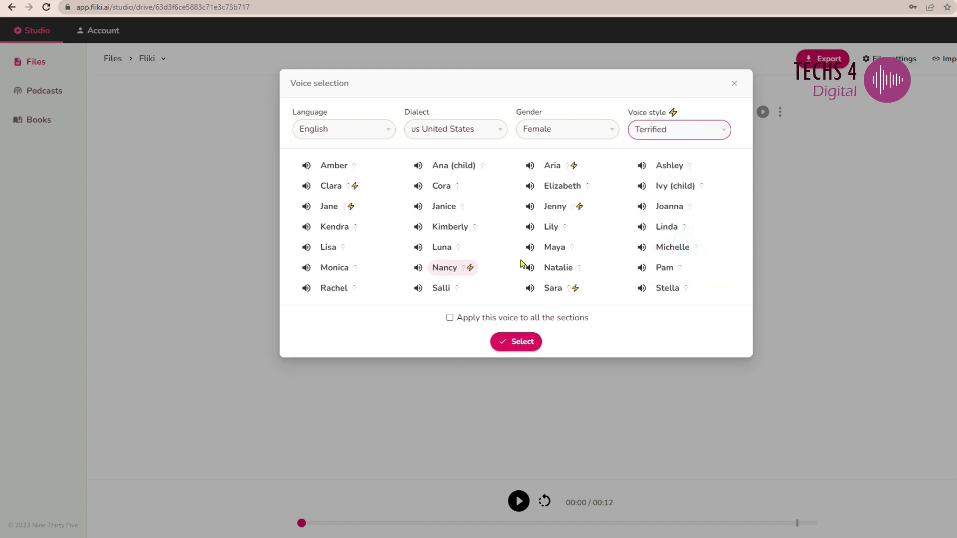
pyautogui.click(531, 289)
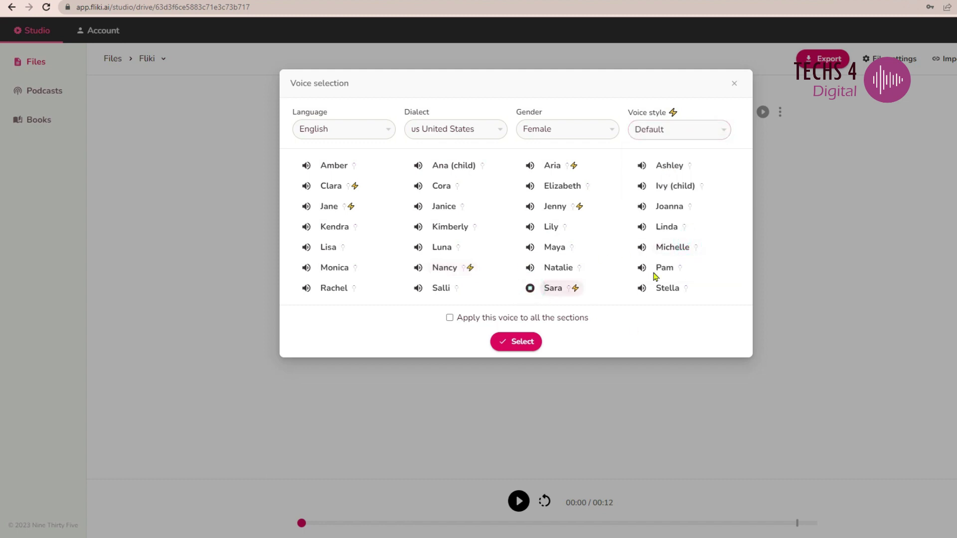
pyautogui.click(713, 132)
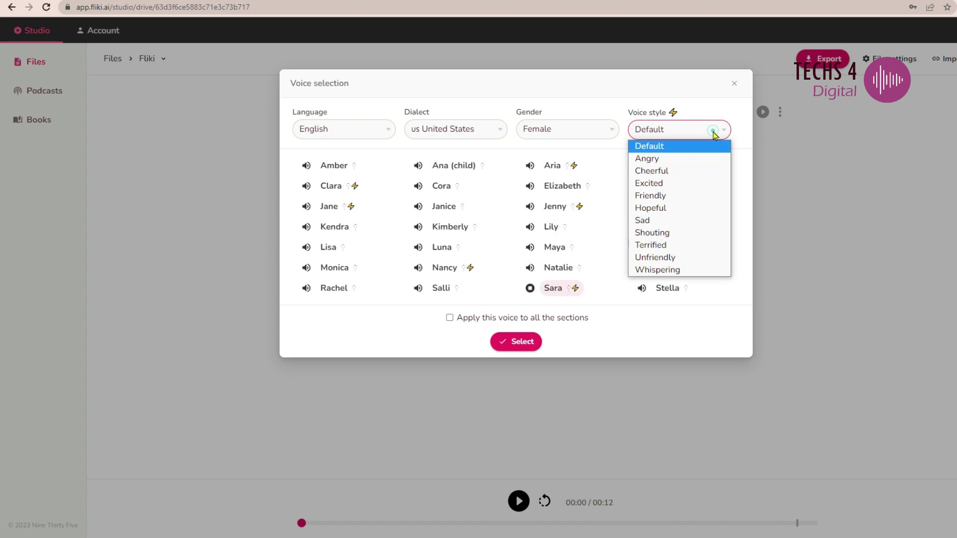
pyautogui.click(531, 288)
pyautogui.click(699, 133)
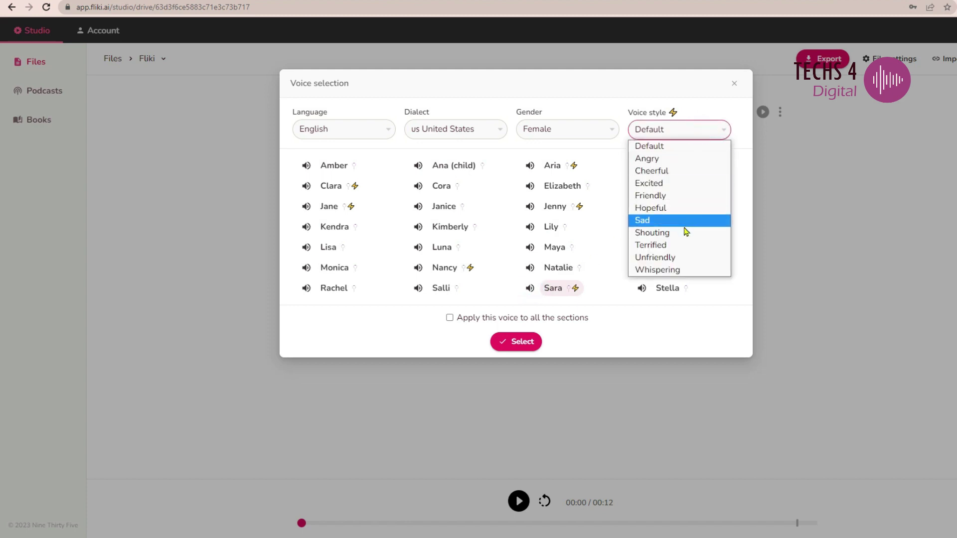
pyautogui.click(683, 269)
pyautogui.click(530, 289)
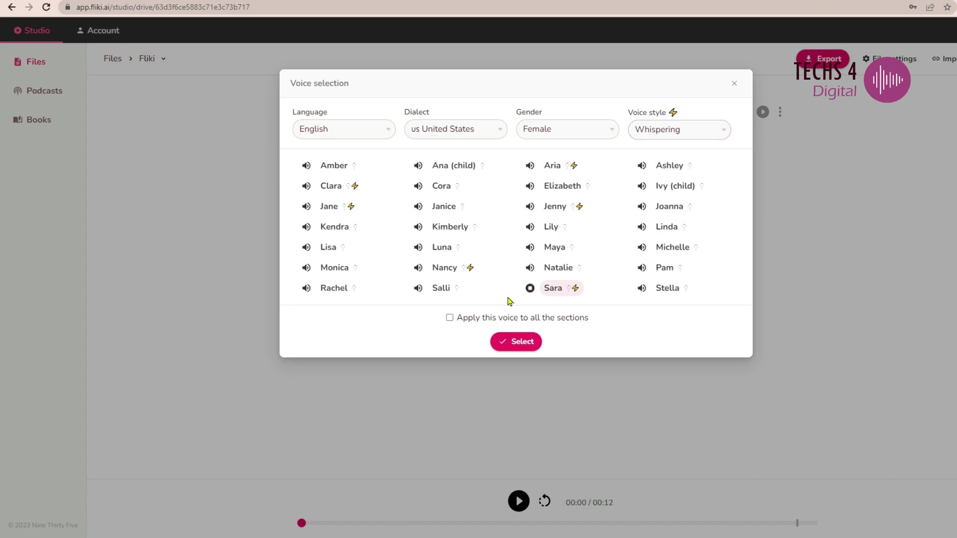
pyautogui.click(530, 289)
# Step: Preview the child voices Ivy and Ana and check their available styles
pyautogui.click(726, 133)
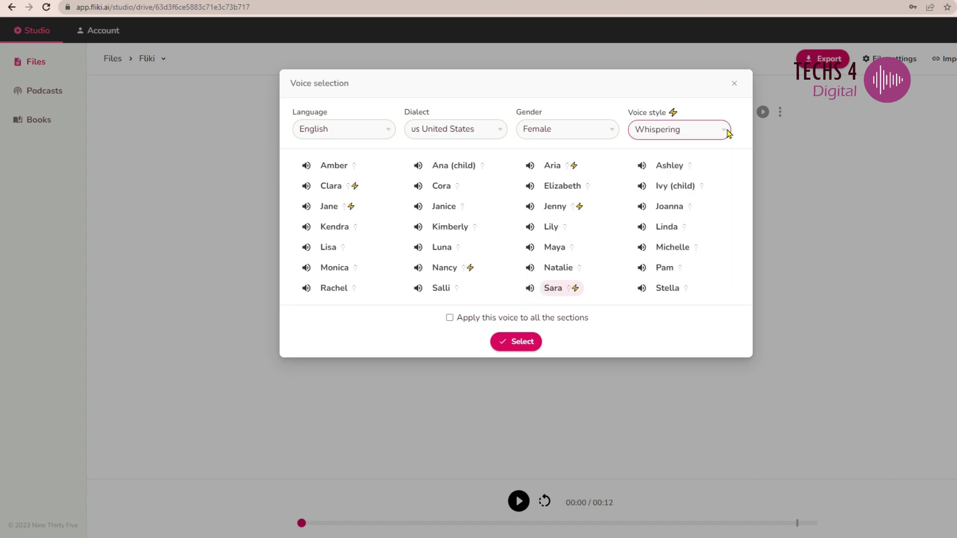
pyautogui.click(643, 187)
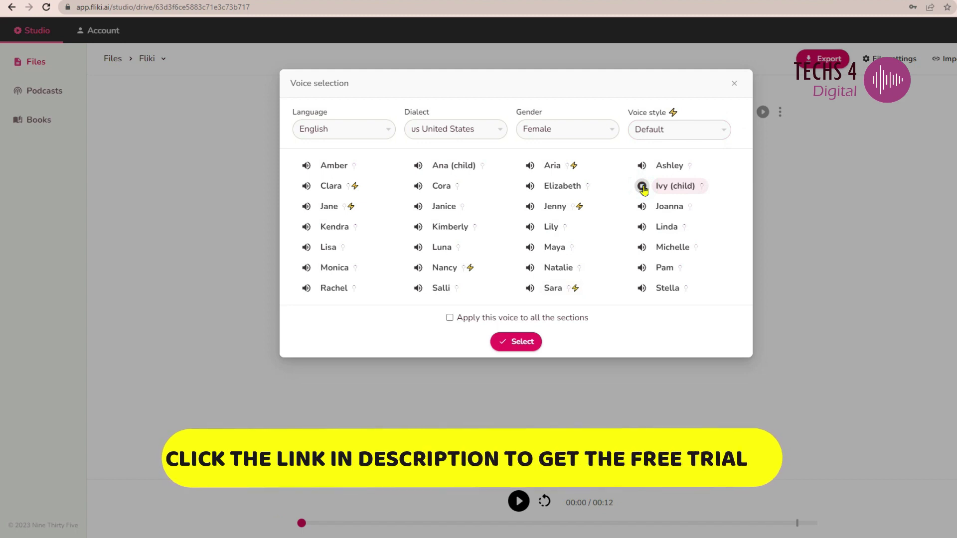
pyautogui.click(719, 132)
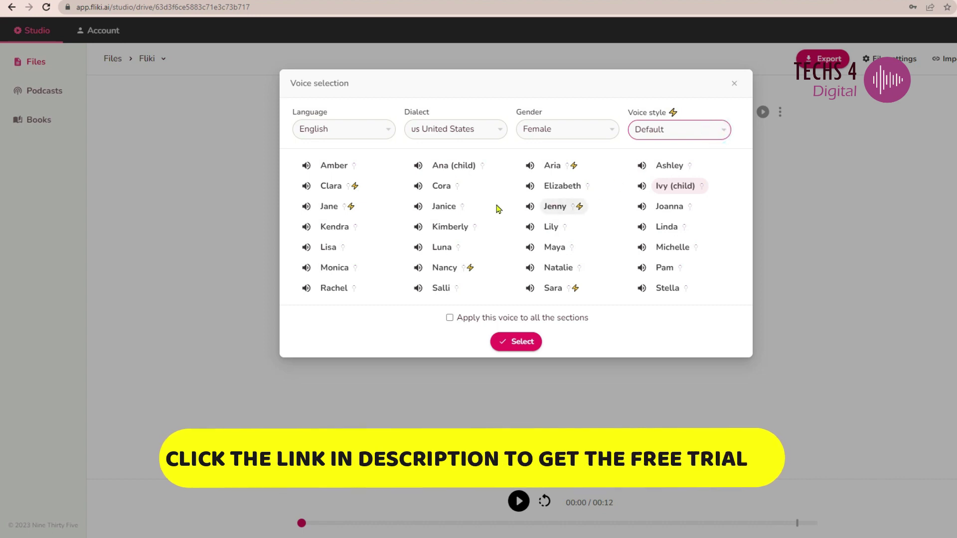
pyautogui.click(418, 165)
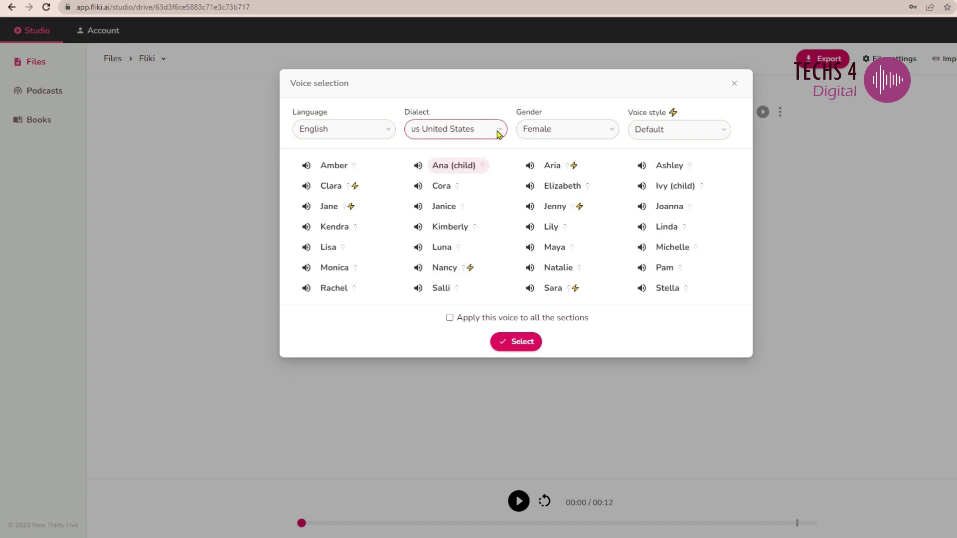
# Step: Filter the voice list to male voices and choose Tony
pyautogui.click(527, 131)
pyautogui.click(540, 156)
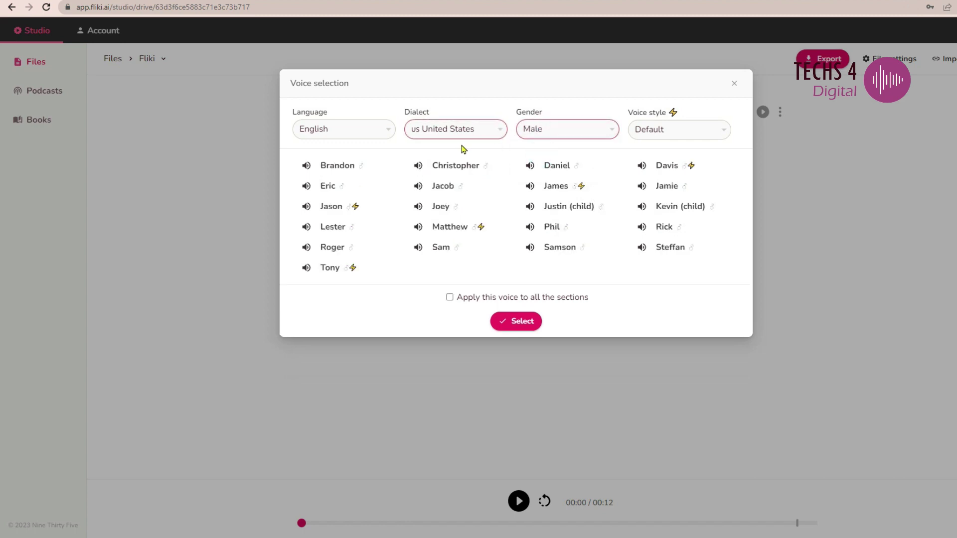
pyautogui.click(331, 269)
# Step: Confirm Tony, upload Today.mp3 into the empty block and play it back
pyautogui.click(513, 320)
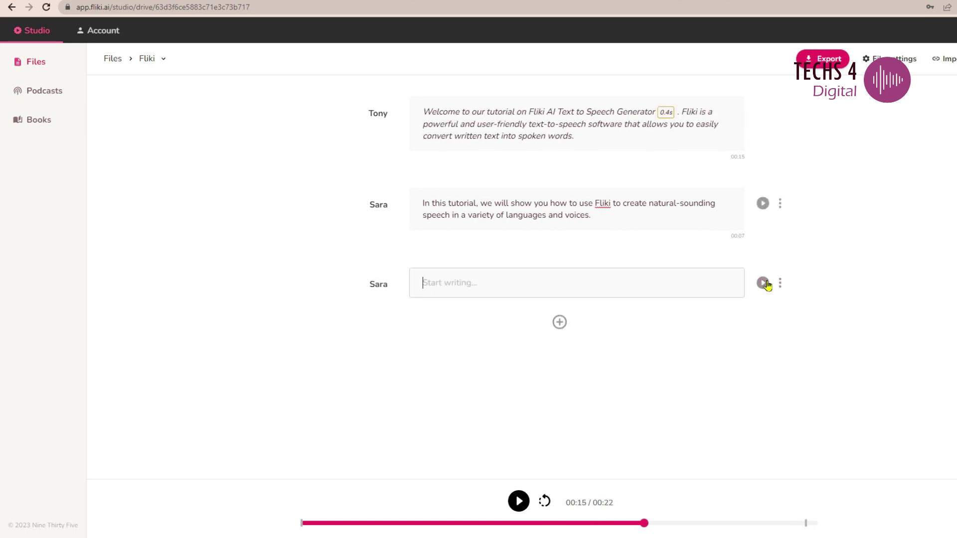
pyautogui.click(779, 284)
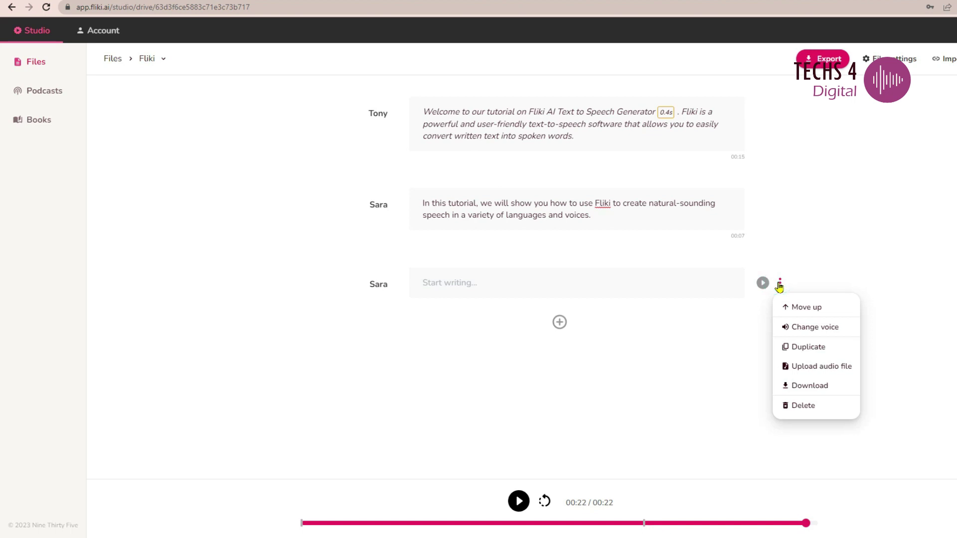
pyautogui.click(822, 366)
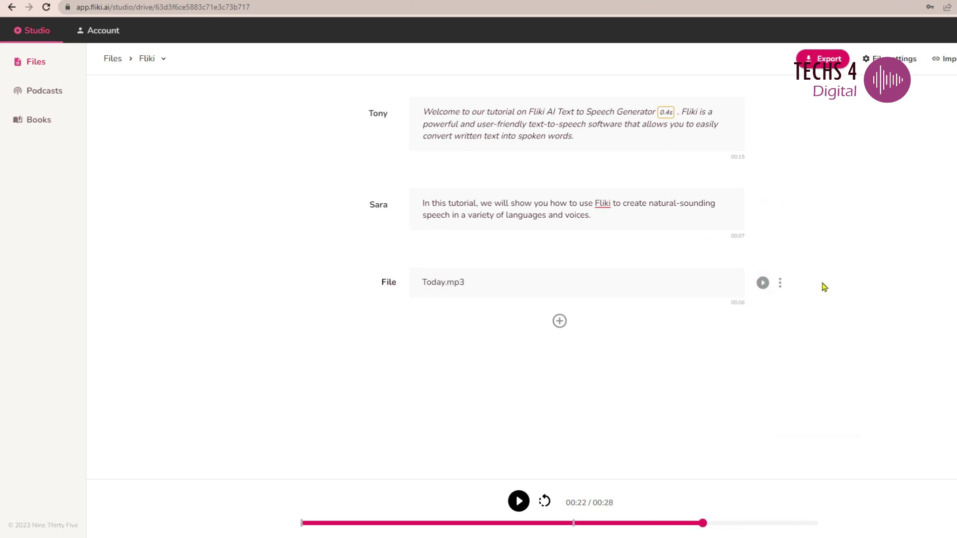
pyautogui.click(763, 282)
# Step: Reset the pitch of the word Fliki to its default
pyautogui.click(779, 287)
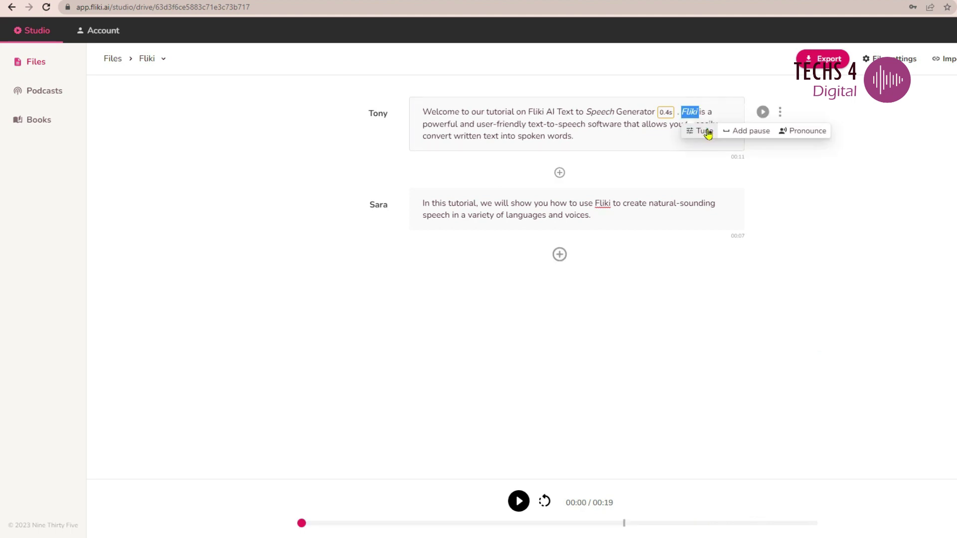
pyautogui.click(705, 132)
pyautogui.click(676, 111)
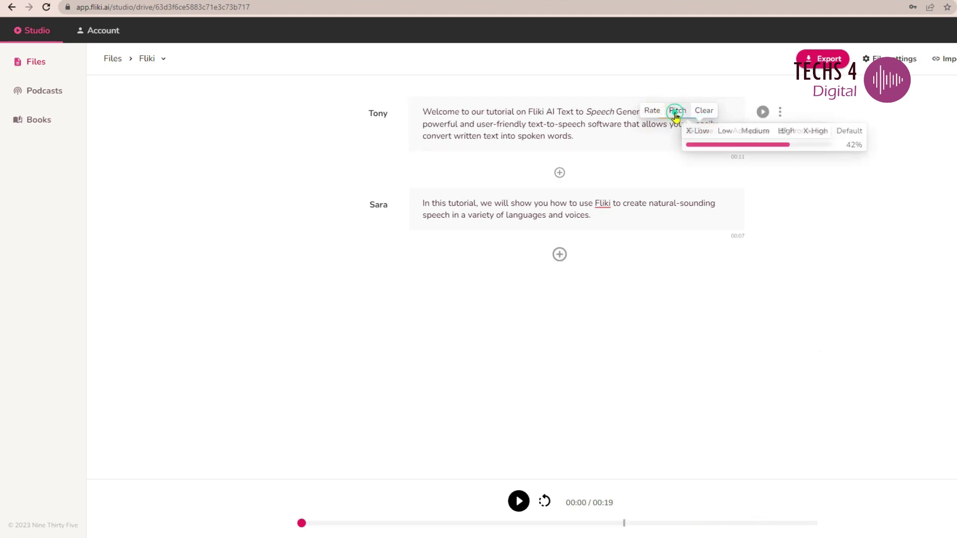
pyautogui.click(848, 133)
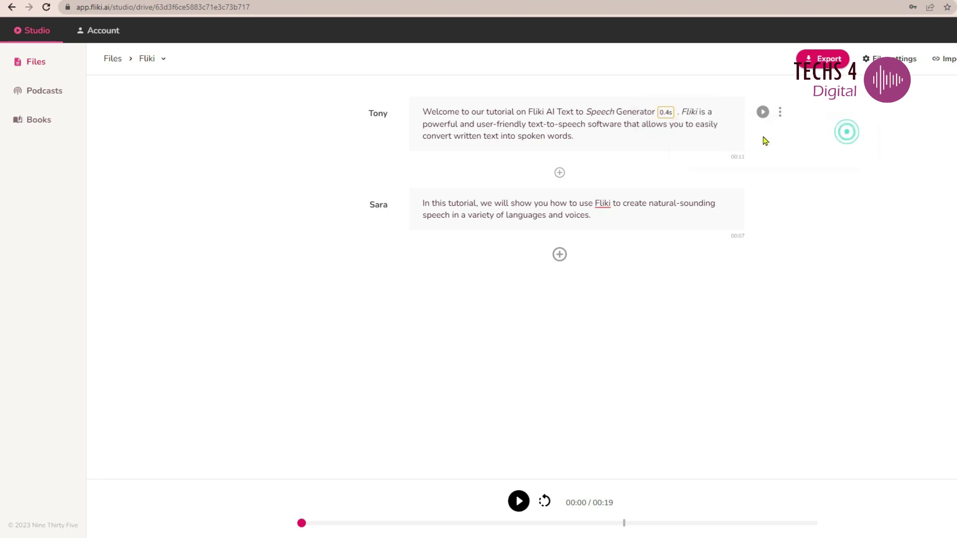
pyautogui.click(695, 112)
# Step: Add a 0.4-second pause after 'Generator' in the opening block
pyautogui.click(604, 124)
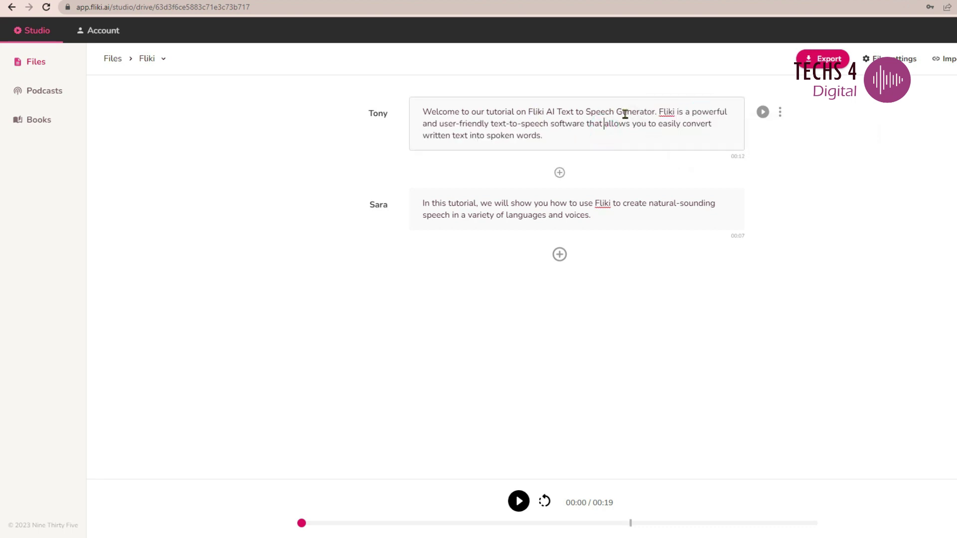
pyautogui.doubleClick(665, 112)
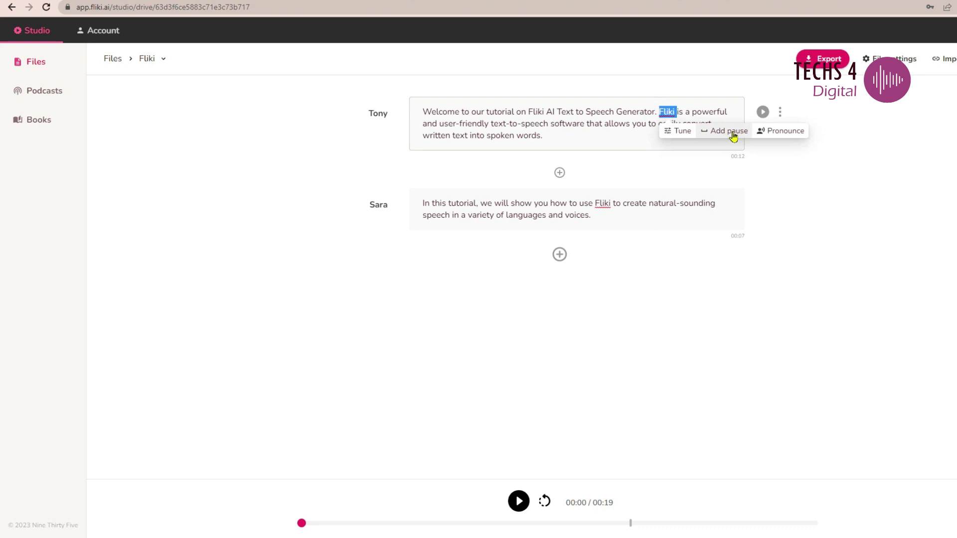
pyautogui.click(729, 132)
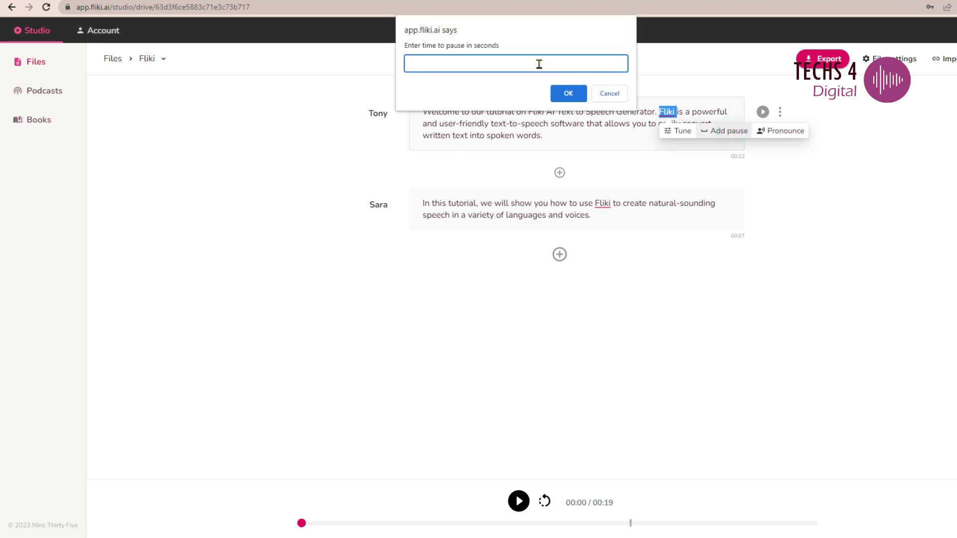
pyautogui.write('.5')
pyautogui.click(568, 93)
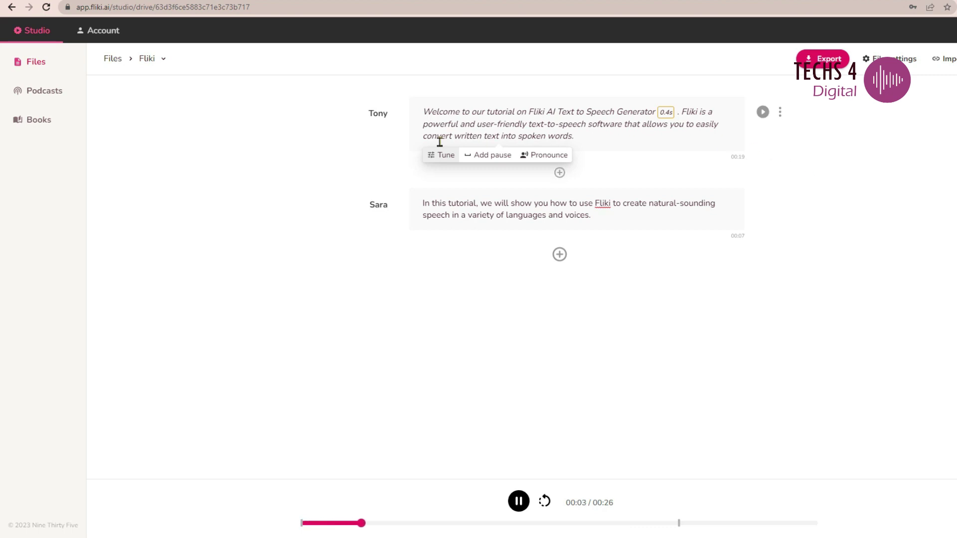
pyautogui.click(446, 160)
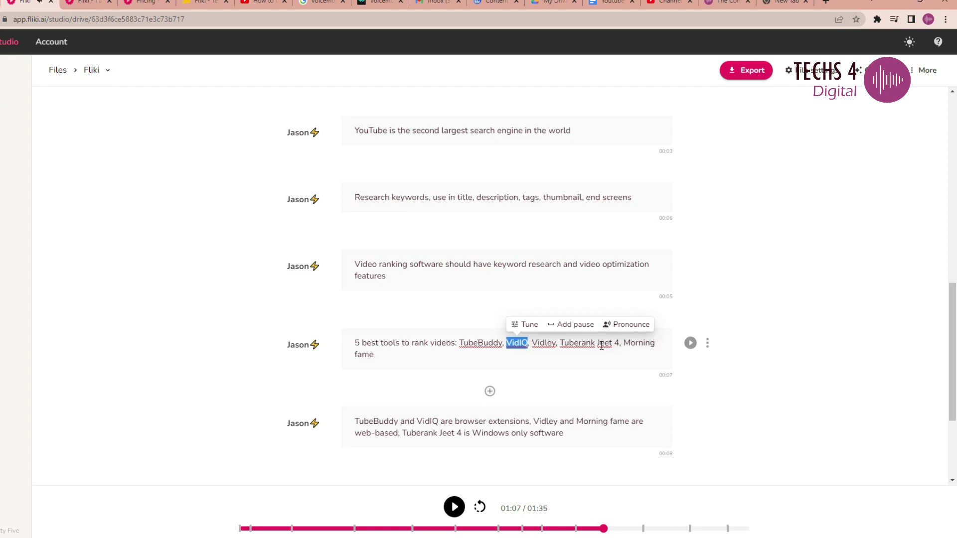
# Step: Add a pronunciation map entry so 'fliki' is spoken as 'fleek'
pyautogui.doubleClick(543, 342)
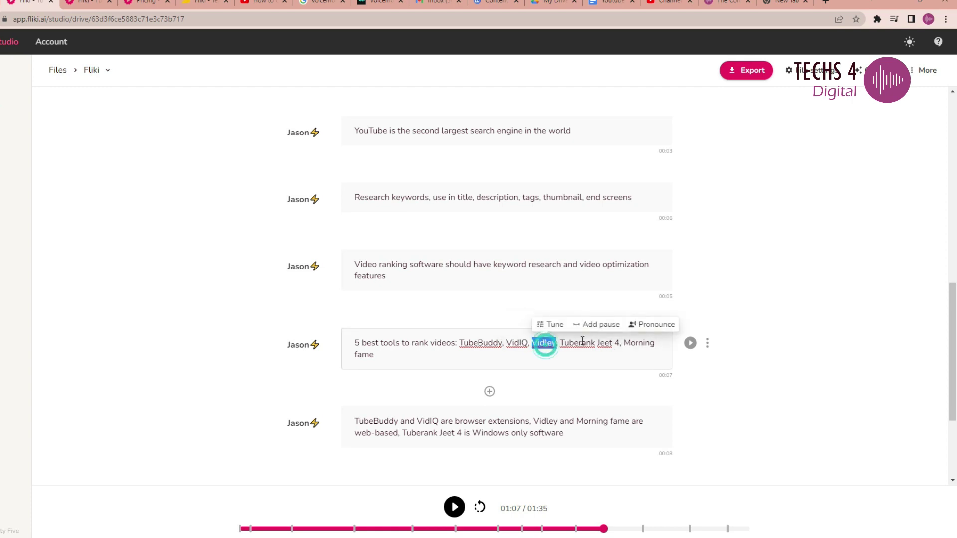
pyautogui.click(634, 331)
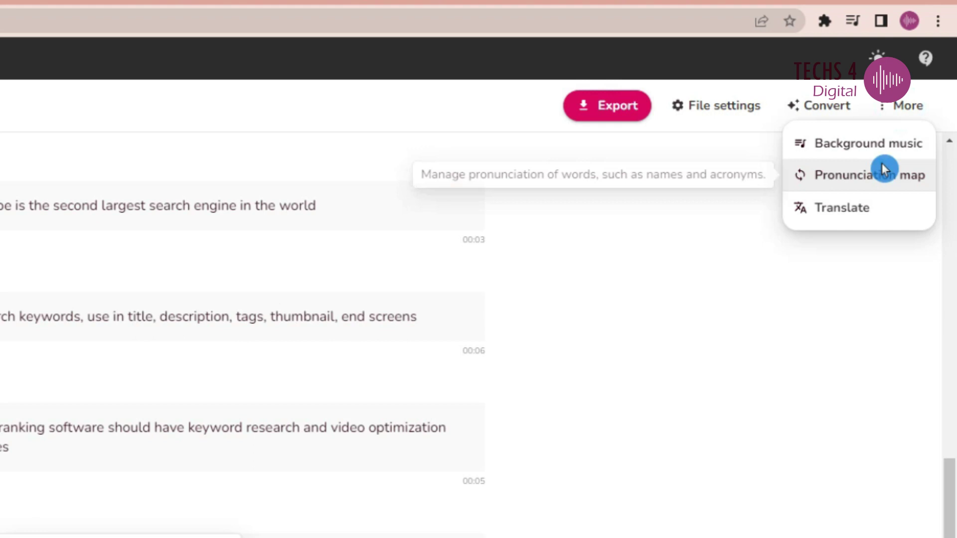
pyautogui.write('fliki')
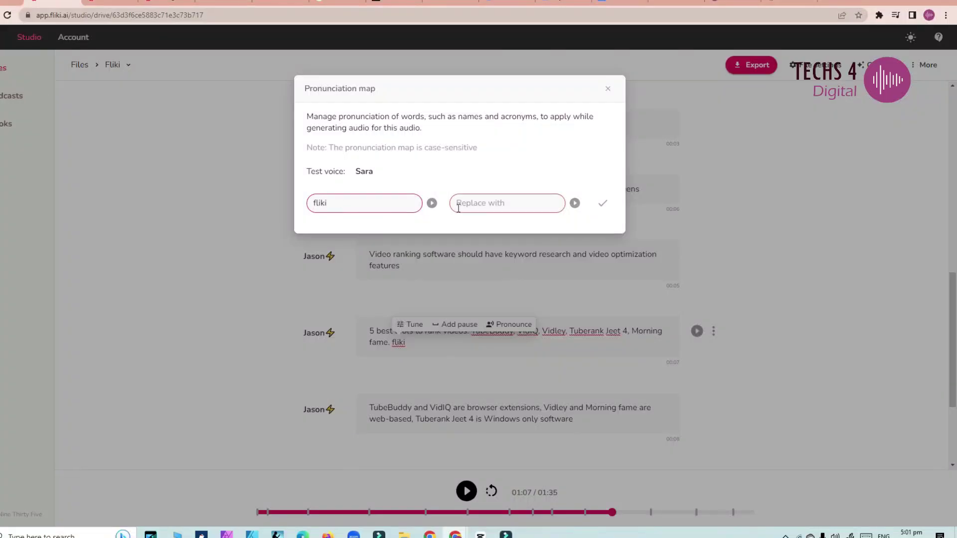
pyautogui.click(481, 209)
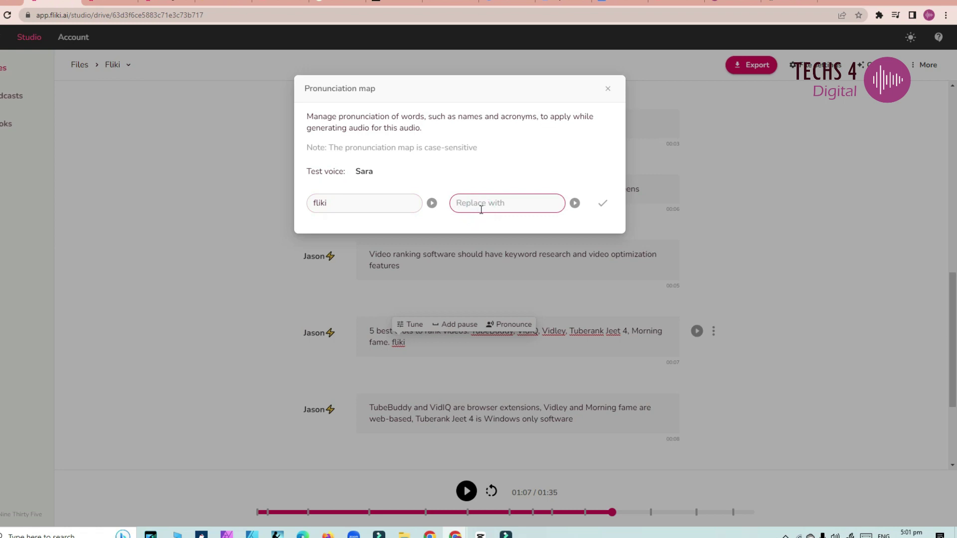
pyautogui.write('fleeki')
pyautogui.click(431, 202)
# Step: Close the pronunciation map and submit a Hindi translation of the whole script
pyautogui.click(762, 320)
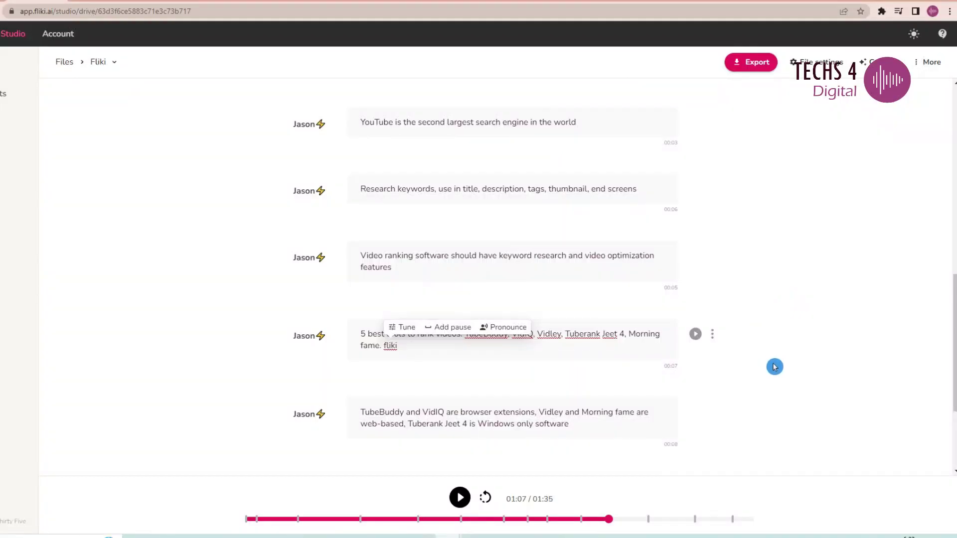
pyautogui.scroll(-3, 775, 367)
pyautogui.scroll(5, 774, 366)
pyautogui.scroll(3, 775, 366)
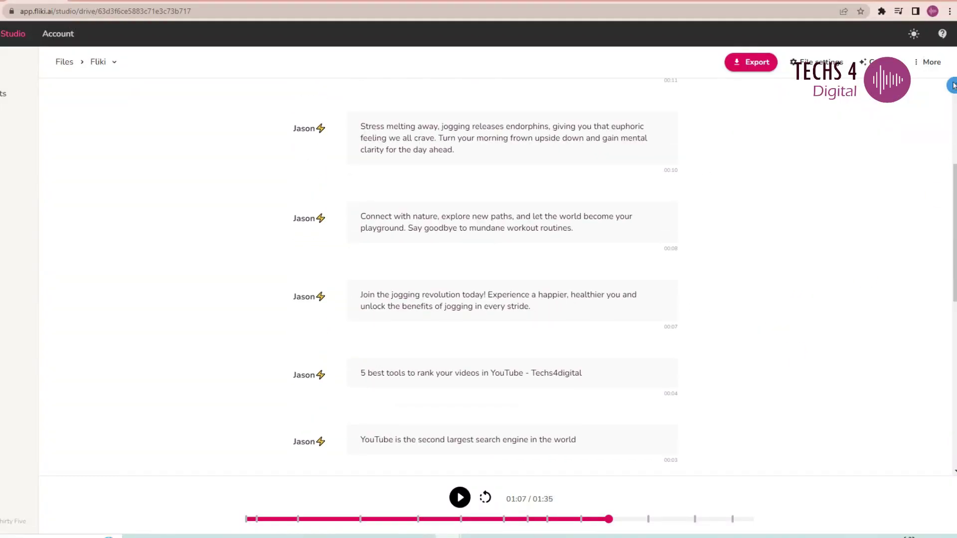
pyautogui.click(935, 63)
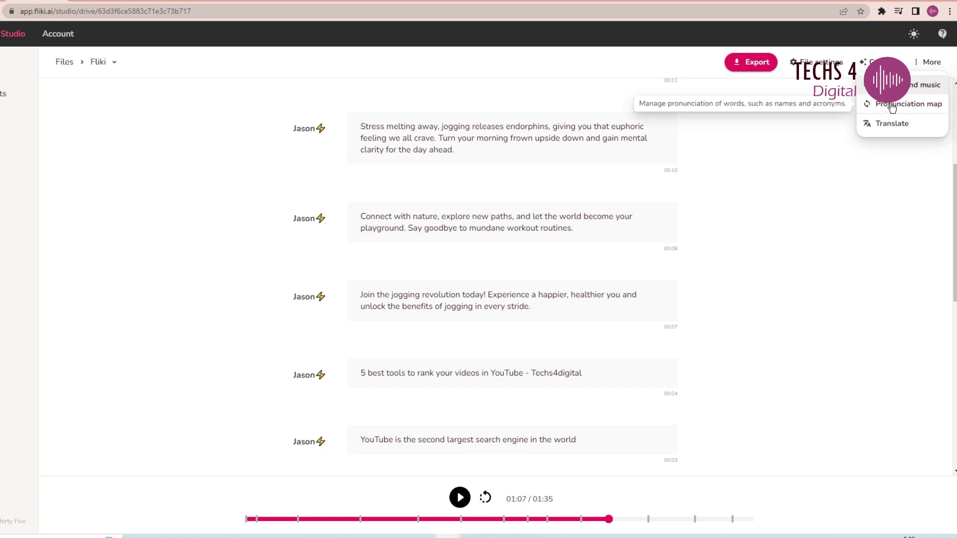
pyautogui.click(892, 122)
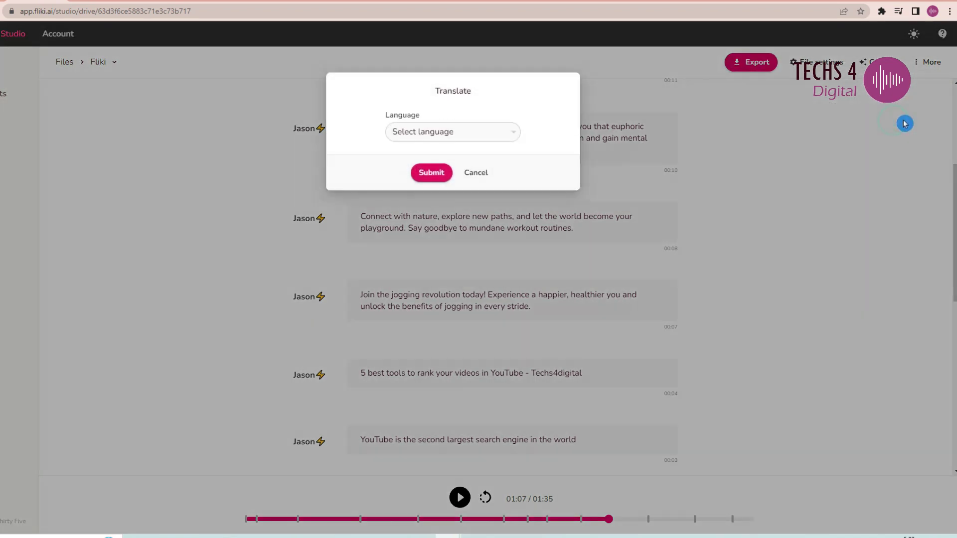
pyautogui.click(506, 138)
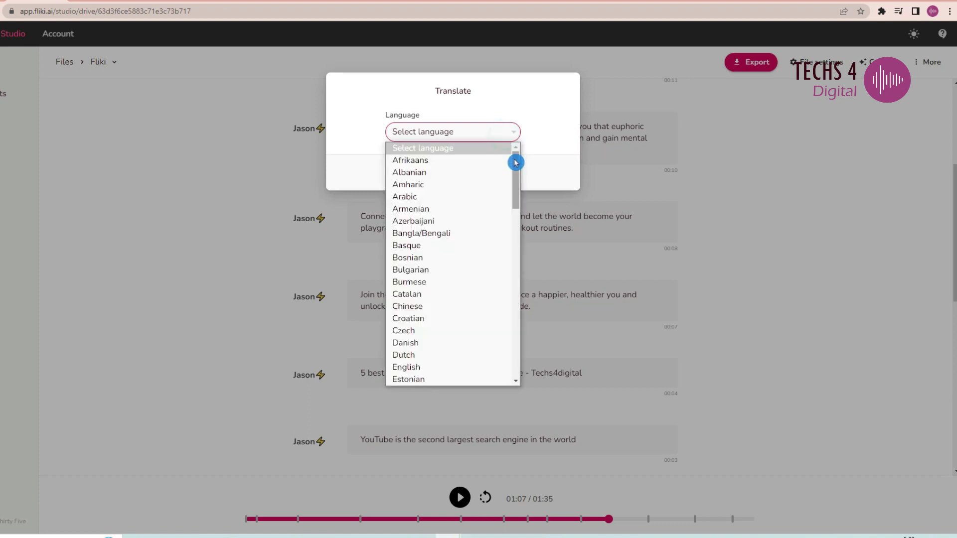
pyautogui.scroll(-3, 510, 277)
pyautogui.scroll(-3, 510, 277)
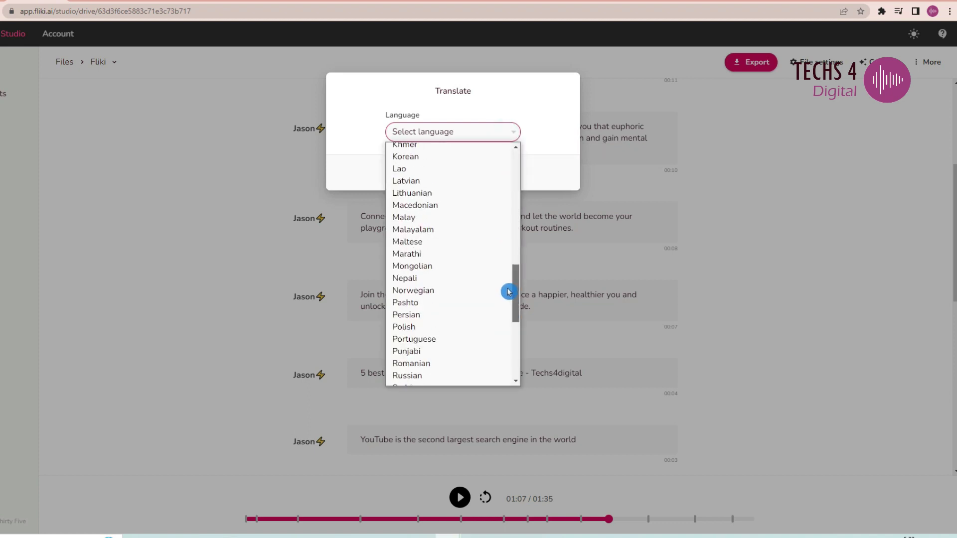
pyautogui.moveTo(507, 292)
pyautogui.mouseDown()
pyautogui.moveTo(506, 327)
pyautogui.moveTo(518, 255)
pyautogui.mouseUp()
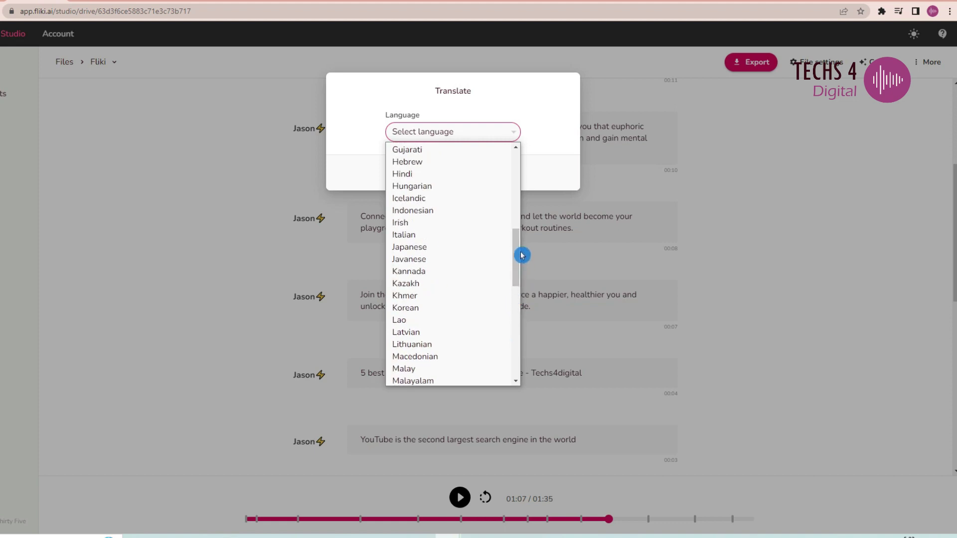
pyautogui.click(478, 177)
pyautogui.click(432, 180)
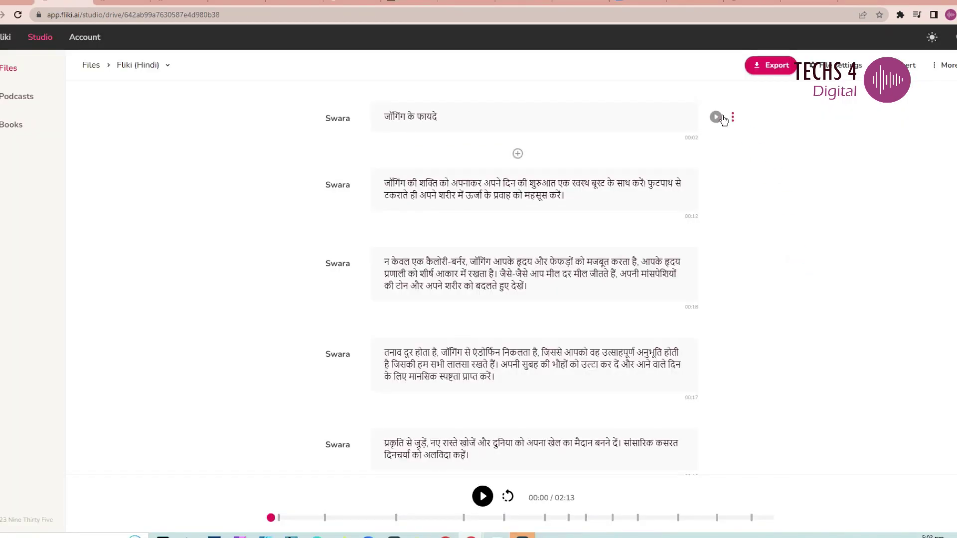
# Step: Play the first Hindi block, then the full Hindi narration from the bottom player
pyautogui.click(715, 117)
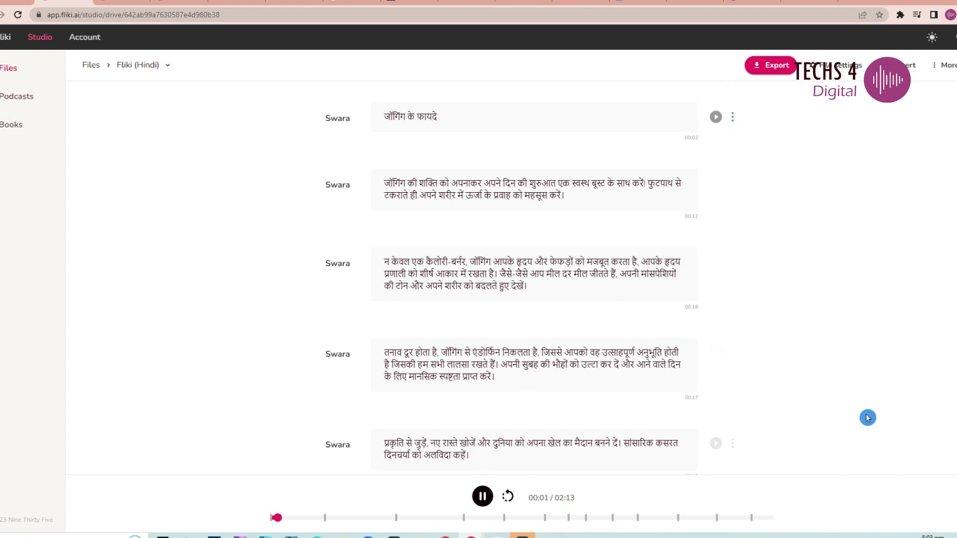
pyautogui.click(483, 496)
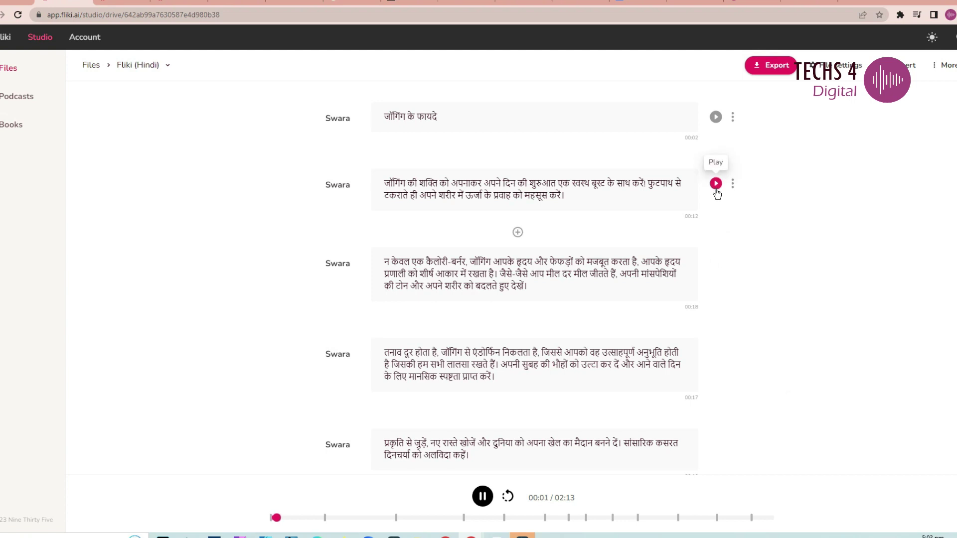
# Step: Browse stock, uploaded and recent music, preview Bollywood Bounce, then get the file's embed code
pyautogui.click(483, 497)
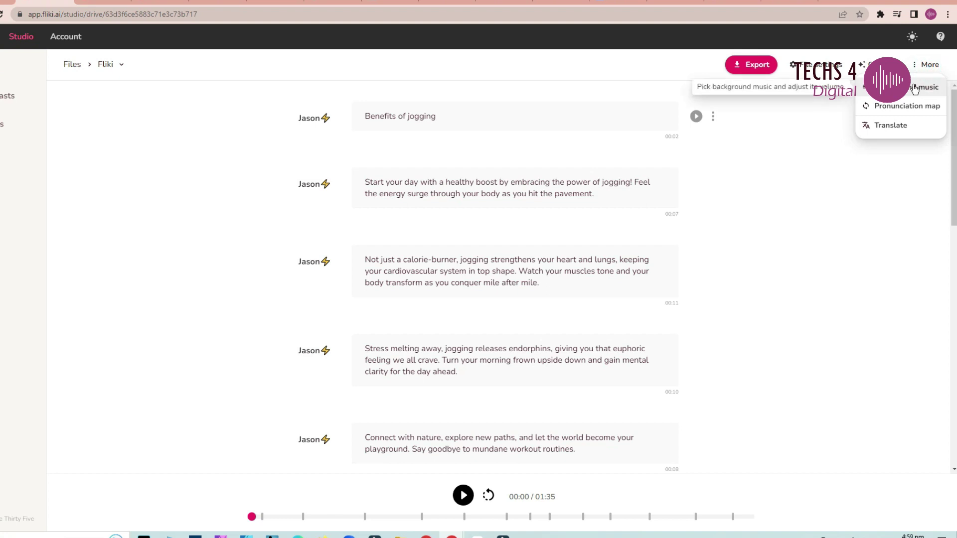
pyautogui.click(915, 88)
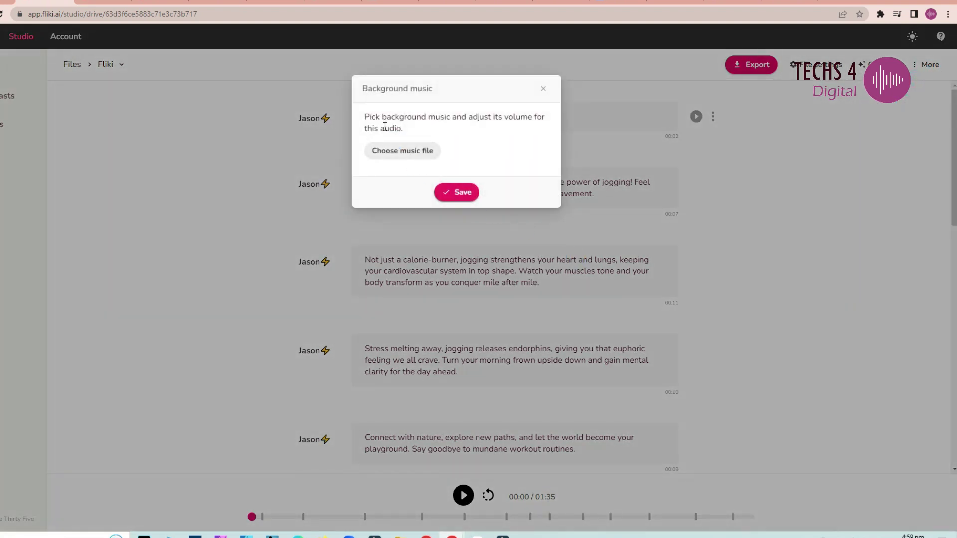
pyautogui.click(401, 153)
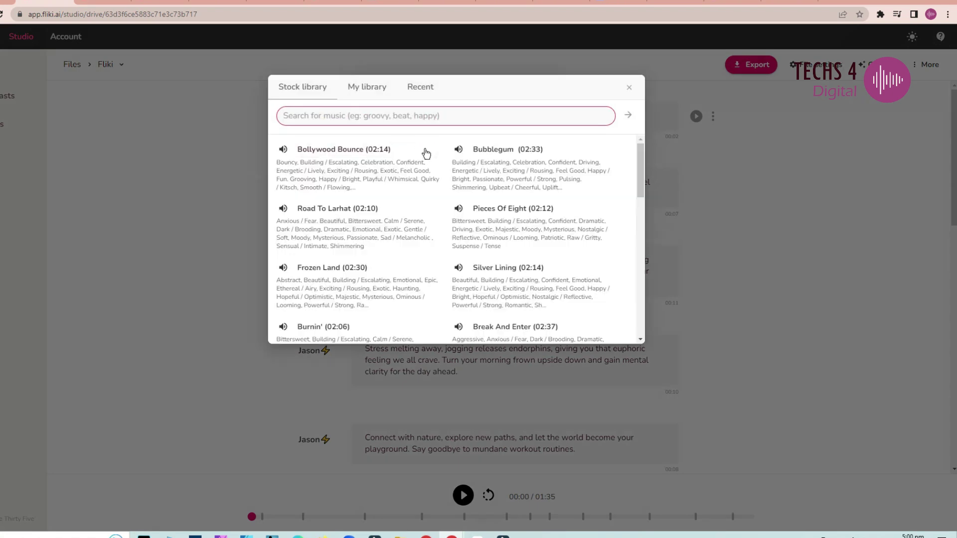
pyautogui.click(366, 88)
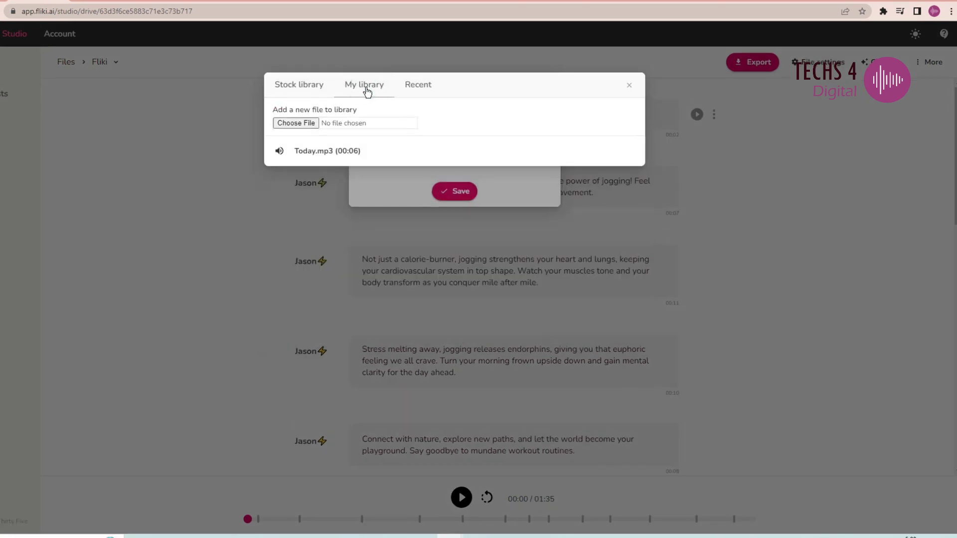
pyautogui.click(416, 86)
pyautogui.click(312, 87)
pyautogui.click(278, 148)
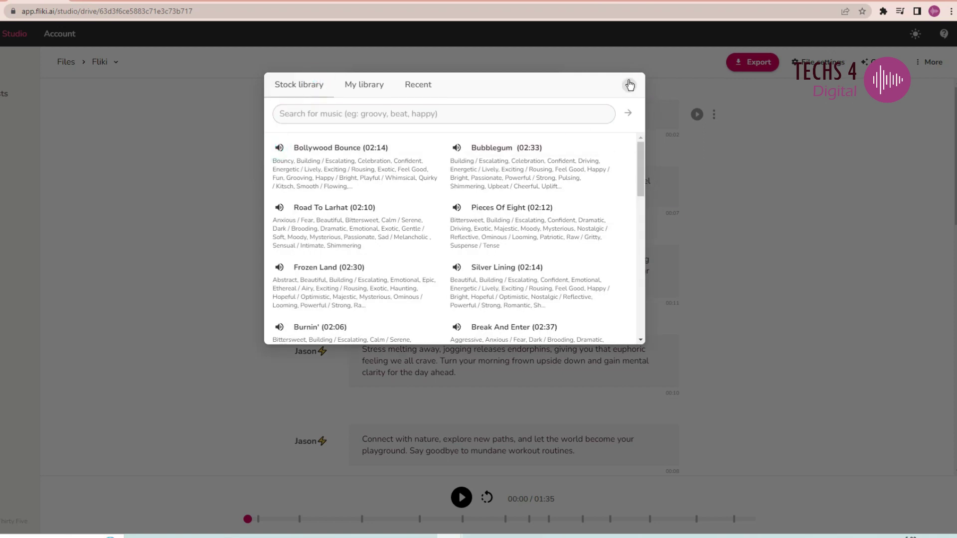
pyautogui.click(368, 154)
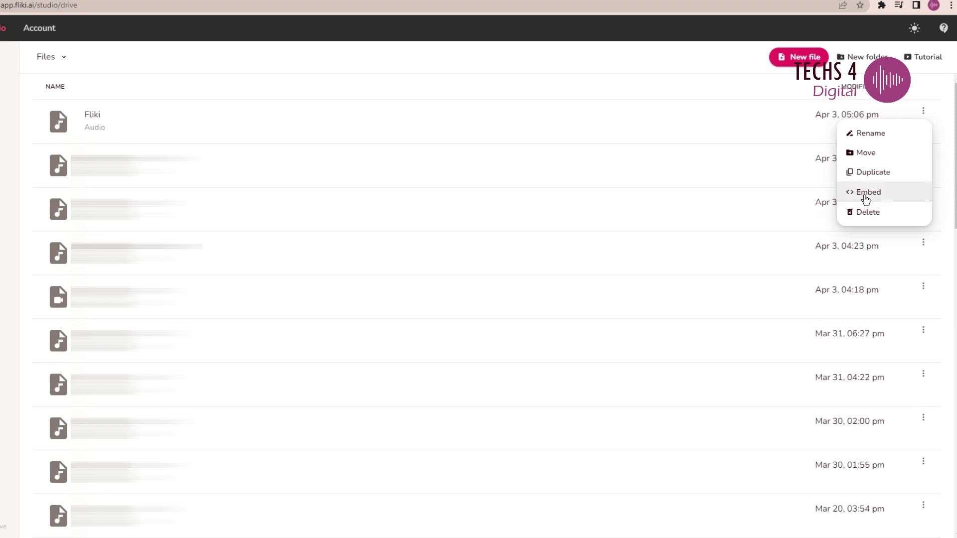
pyautogui.click(865, 196)
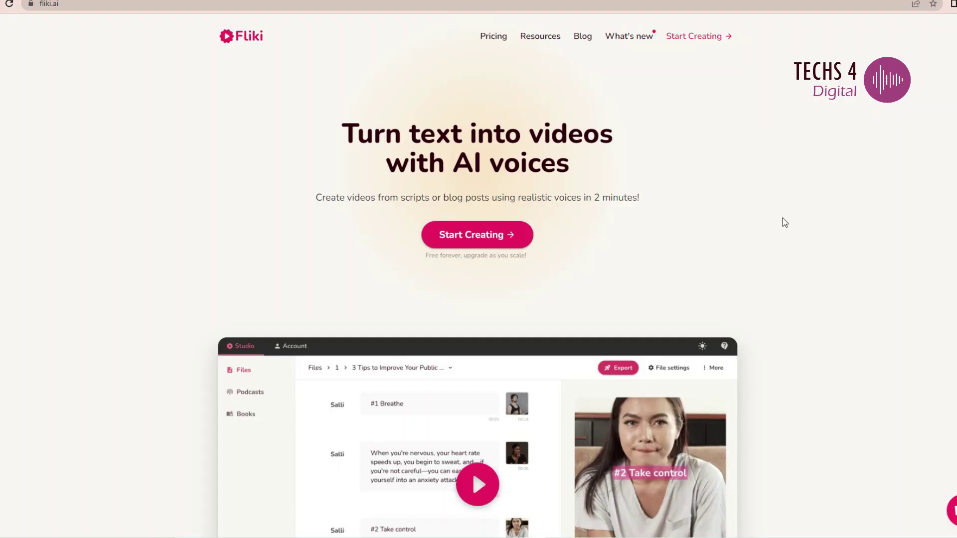
pyautogui.scroll(-4, 901, 328)
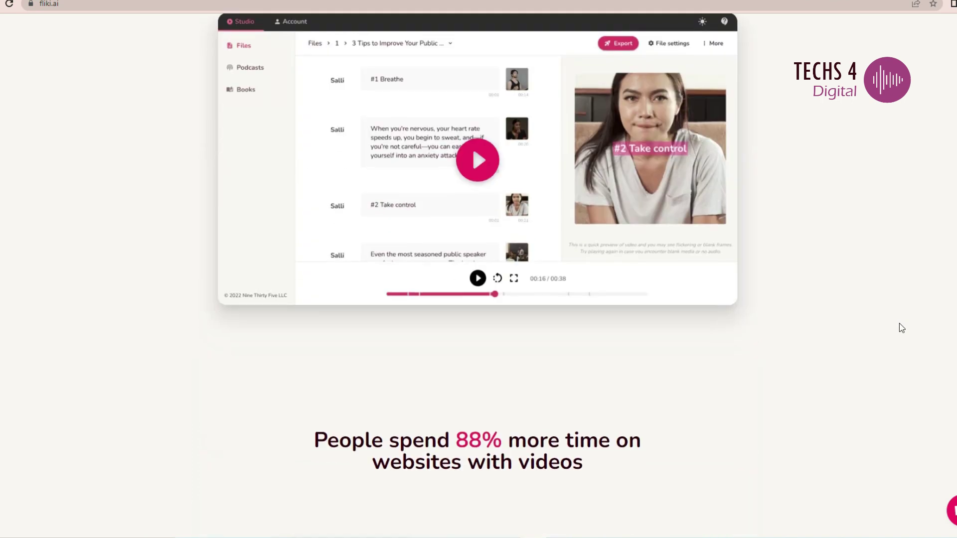
pyautogui.scroll(-10, 472, 146)
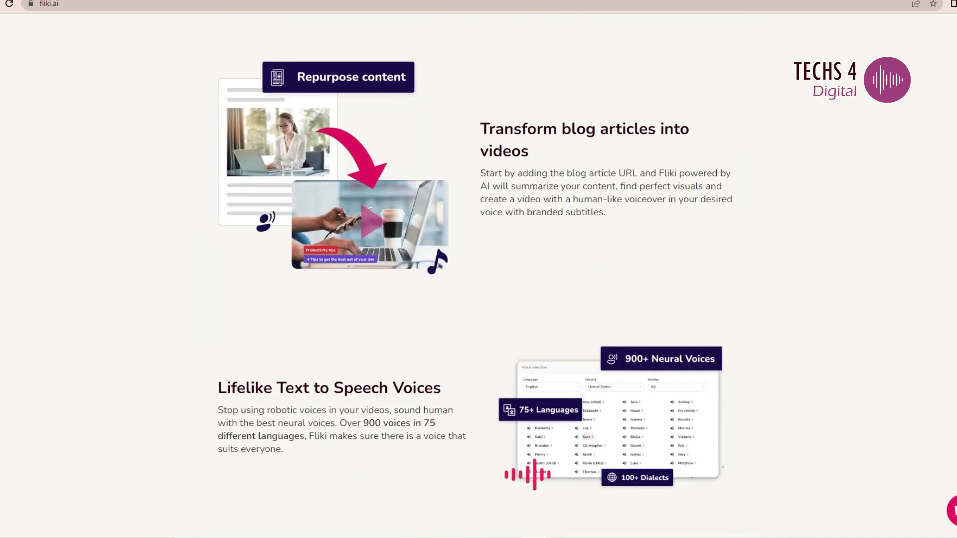
pyautogui.scroll(-1, 479, 284)
pyautogui.scroll(-1, 479, 284)
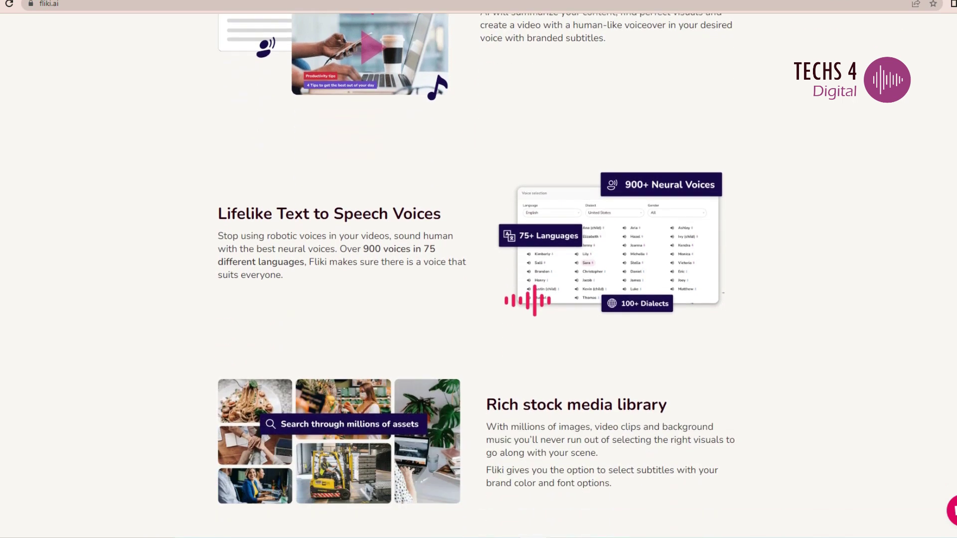
pyautogui.scroll(-2, 478, 285)
pyautogui.scroll(-1, 955, 511)
pyautogui.scroll(-2, 955, 510)
pyautogui.scroll(-1, 955, 511)
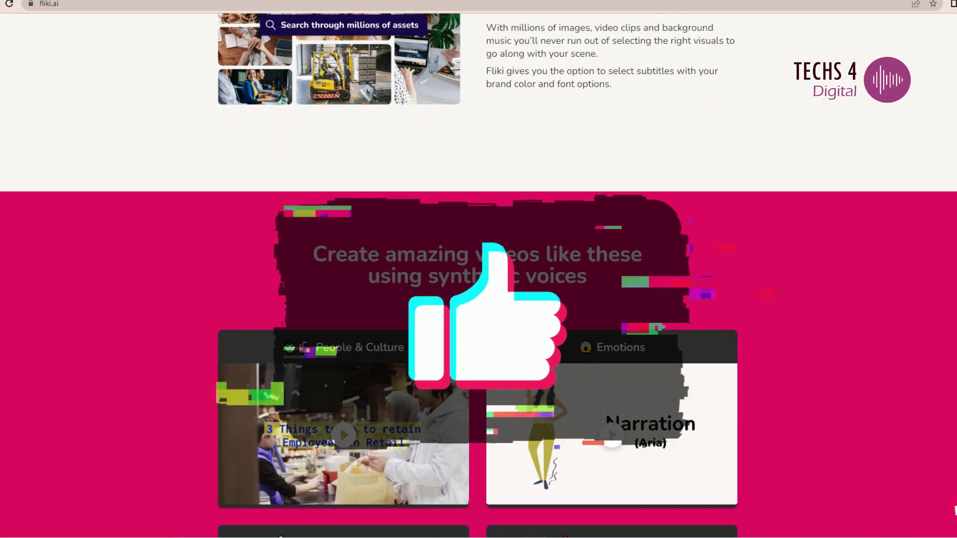